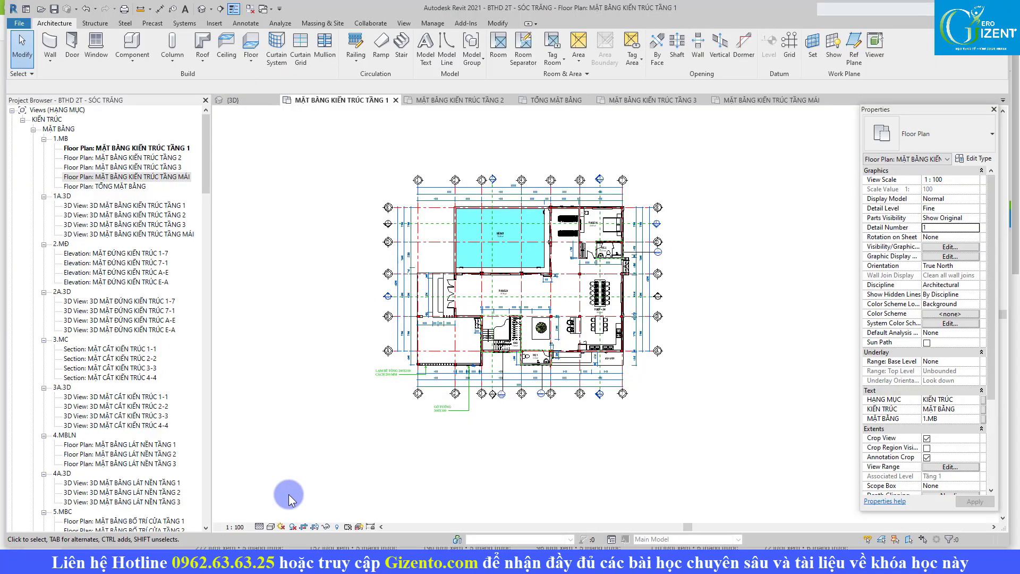
Show the villa in Revit's {3D} view, then bring up the rendered villa photo in Photos
{"action": "left_click", "coordinate": [247, 101]}
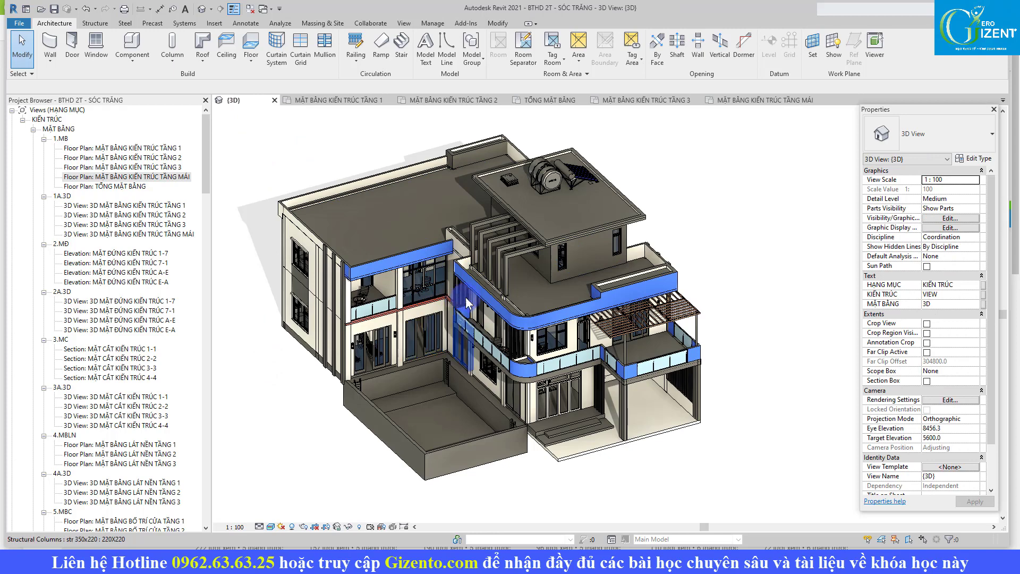
{"action": "left_click", "coordinate": [261, 530]}
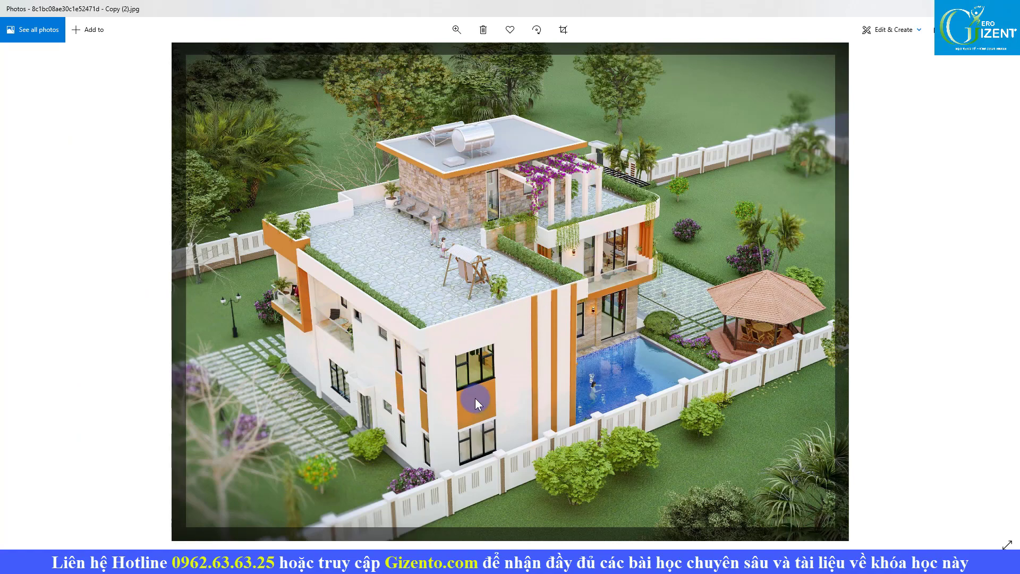
Step through two more villa renderings, then close Photos to reveal PowerPoint slide 10
{"action": "key", "text": "Right"}
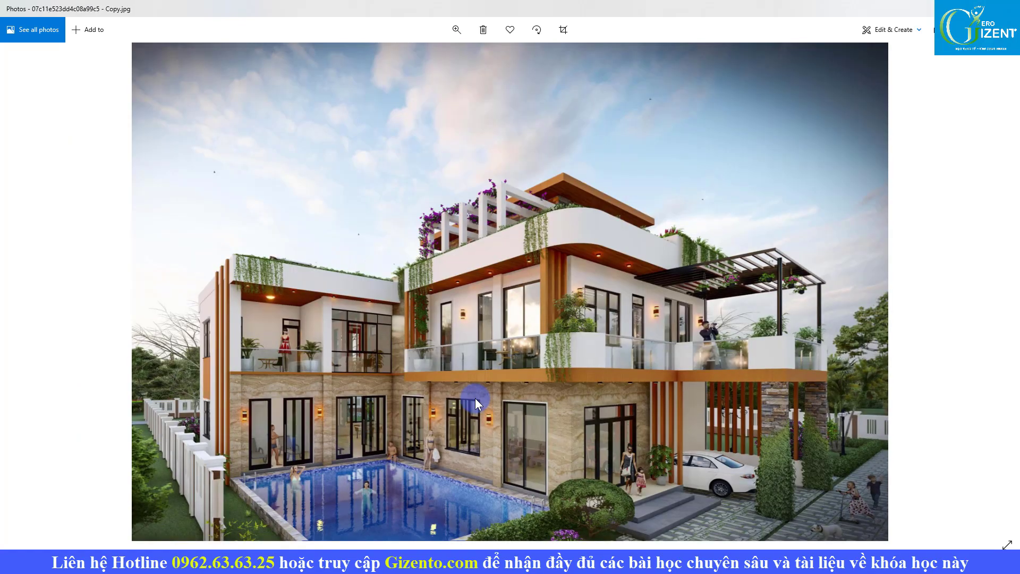
{"action": "key", "text": "Right"}
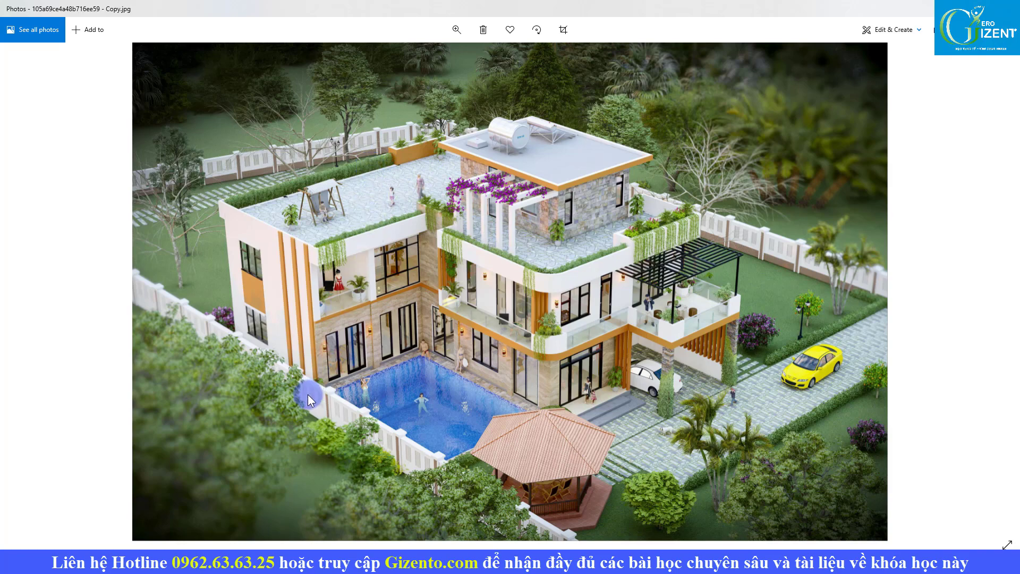
{"action": "key", "text": "alt+F4"}
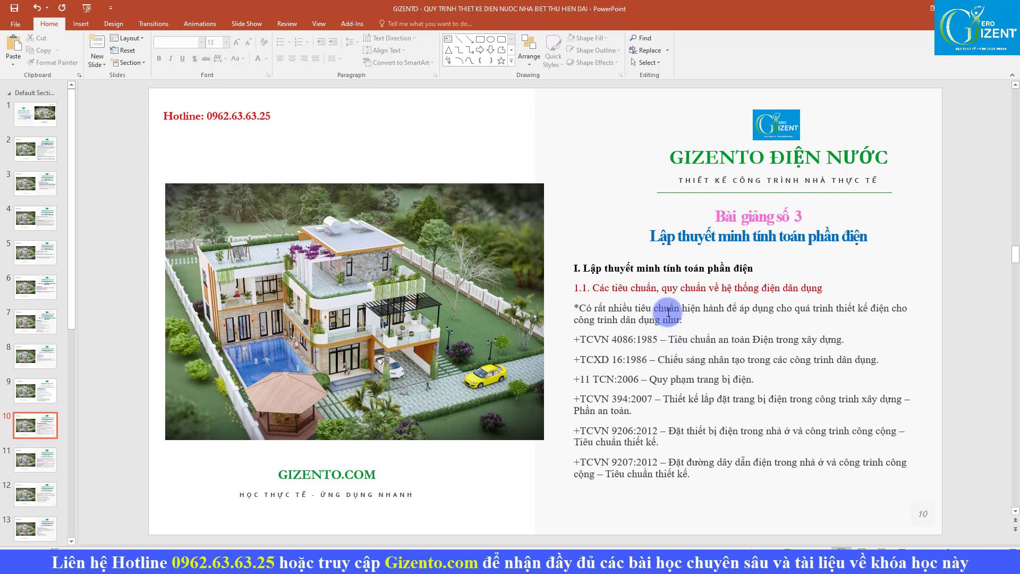
Move through the TCVN standards slides to slide 13 with the wire cross-section formula S=I/J
{"action": "scroll", "coordinate": [669, 295], "scroll_direction": "down", "scroll_amount": 1}
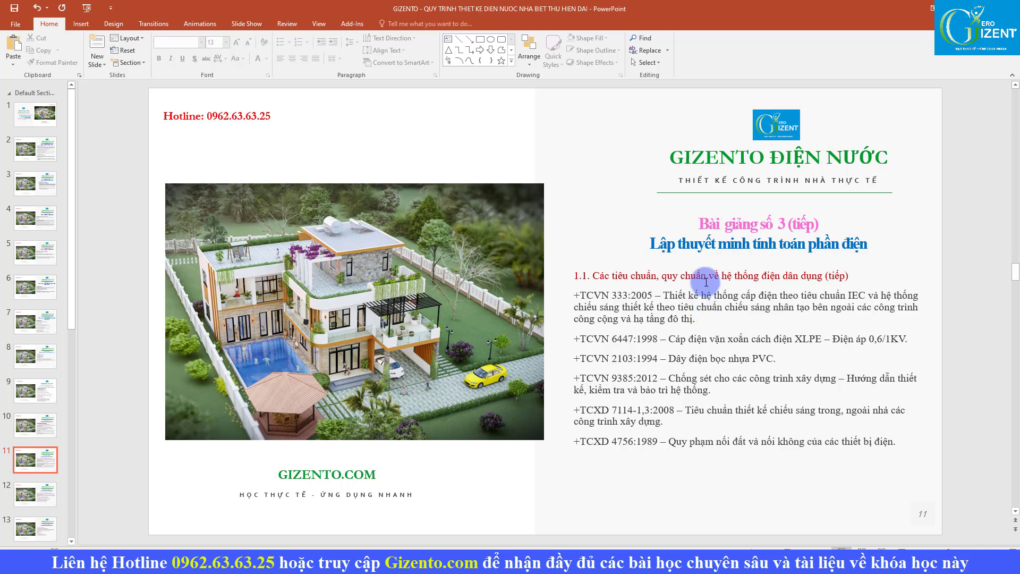
{"action": "scroll", "coordinate": [705, 283], "scroll_direction": "down", "scroll_amount": 1}
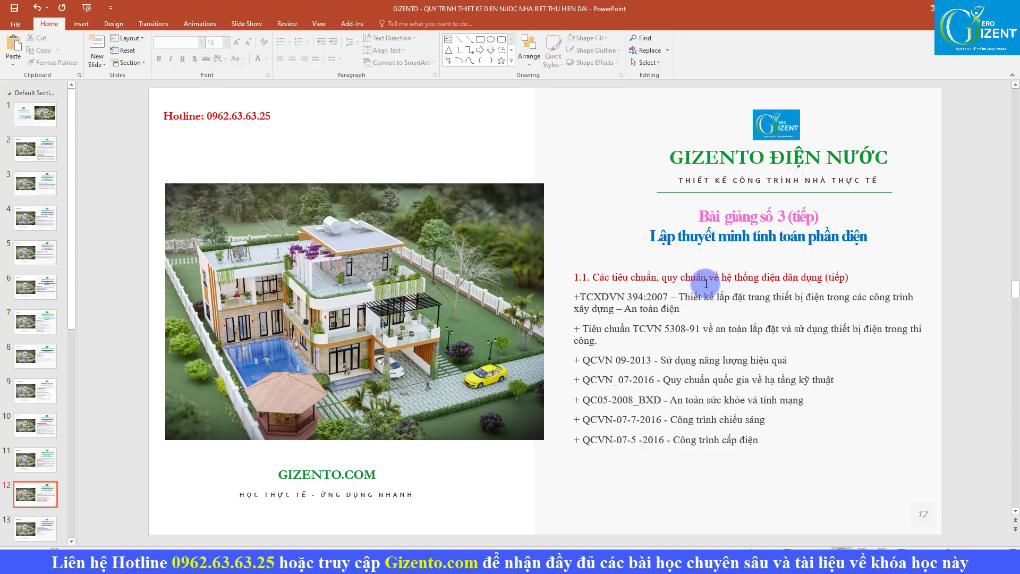
{"action": "scroll", "coordinate": [705, 307], "scroll_direction": "down", "scroll_amount": 1}
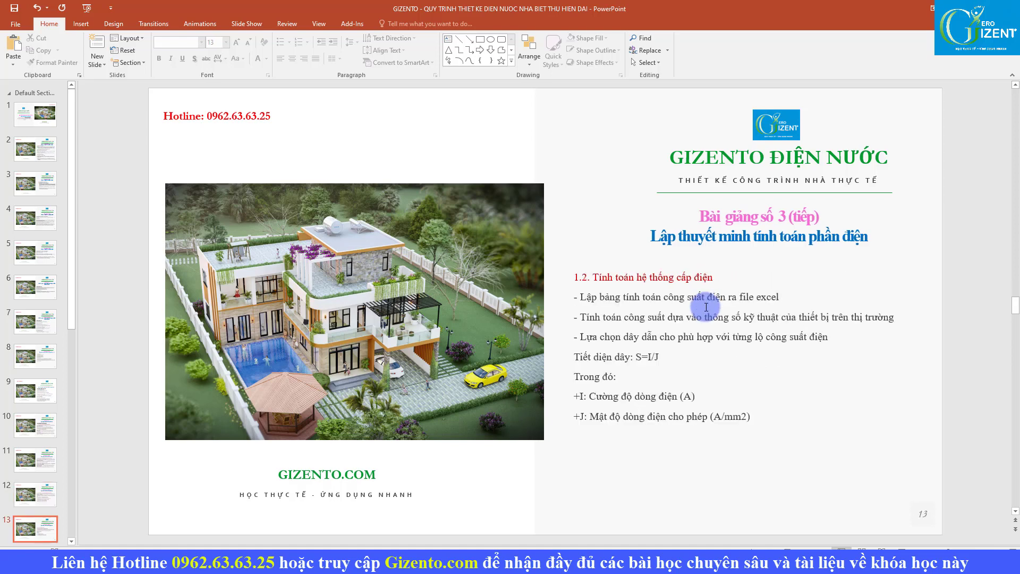
{"action": "scroll", "coordinate": [706, 307], "scroll_direction": "up", "scroll_amount": 1}
{"action": "scroll", "coordinate": [706, 307], "scroll_direction": "up", "scroll_amount": 1}
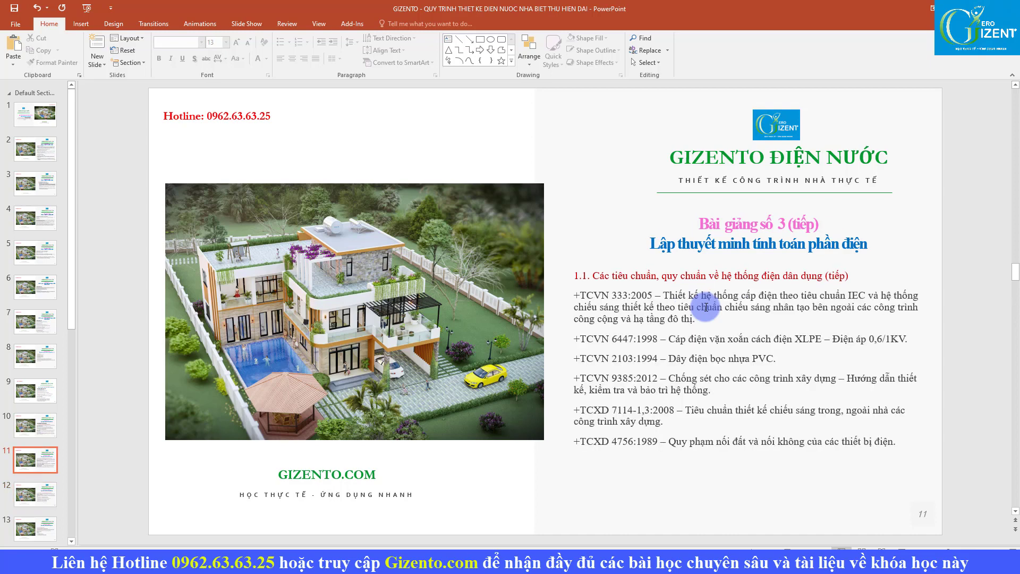
{"action": "scroll", "coordinate": [706, 307], "scroll_direction": "up", "scroll_amount": 1}
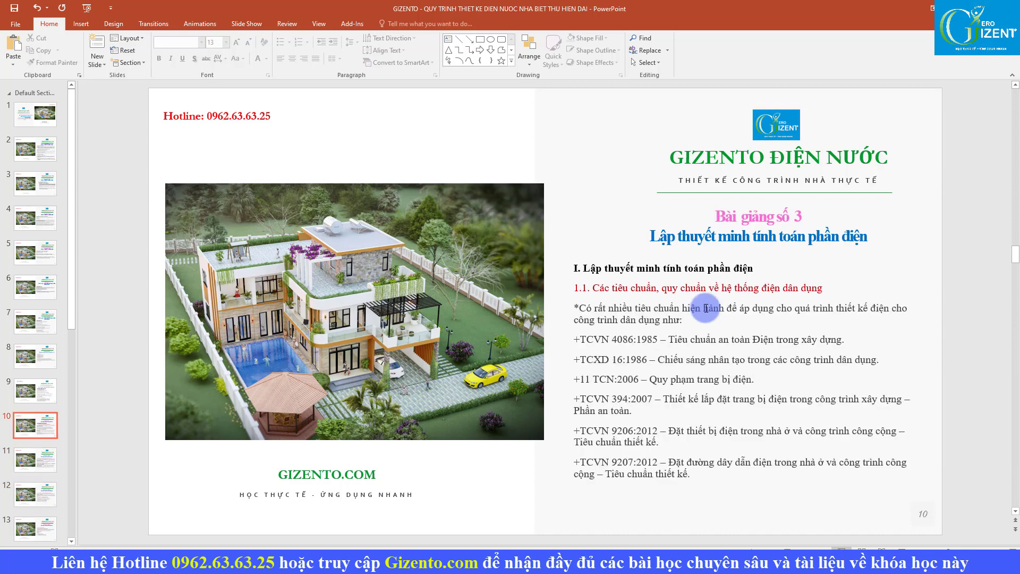
{"action": "scroll", "coordinate": [706, 308], "scroll_direction": "down", "scroll_amount": 1}
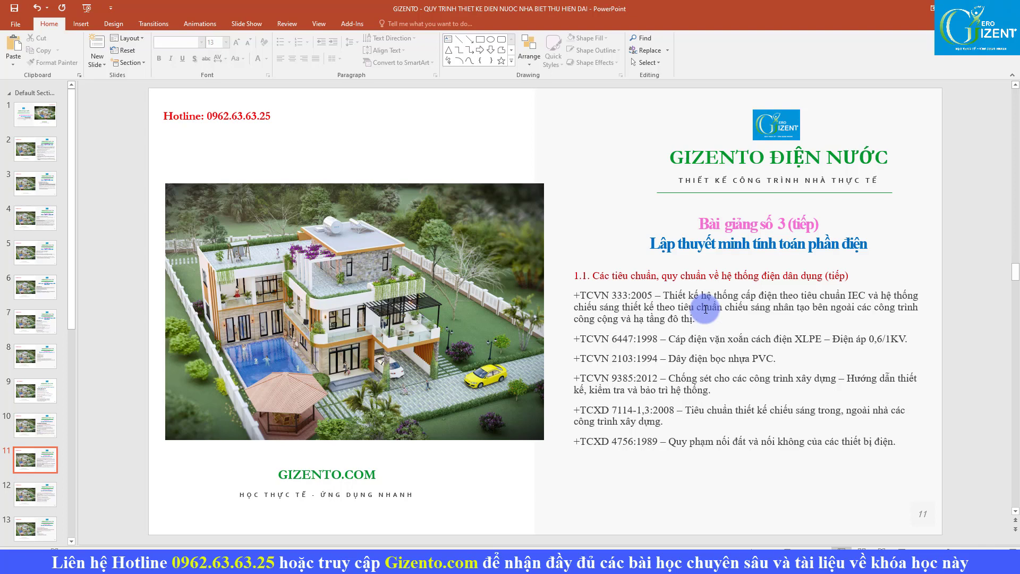
{"action": "scroll", "coordinate": [676, 297], "scroll_direction": "down", "scroll_amount": 2}
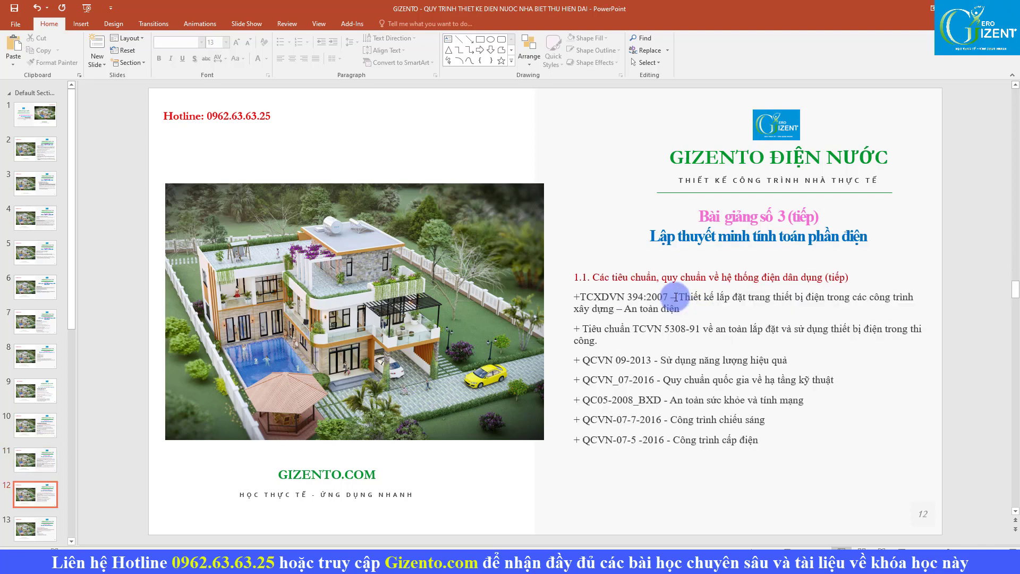
{"action": "scroll", "coordinate": [676, 297], "scroll_direction": "down", "scroll_amount": 2}
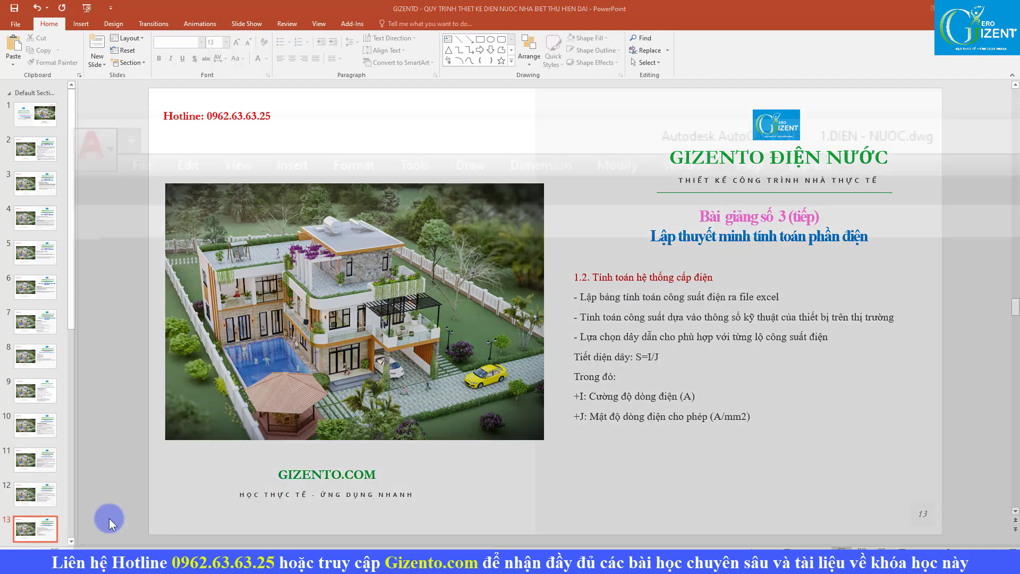
{"action": "left_click", "coordinate": [106, 518]}
{"action": "scroll", "coordinate": [547, 281], "scroll_direction": "up", "scroll_amount": 3}
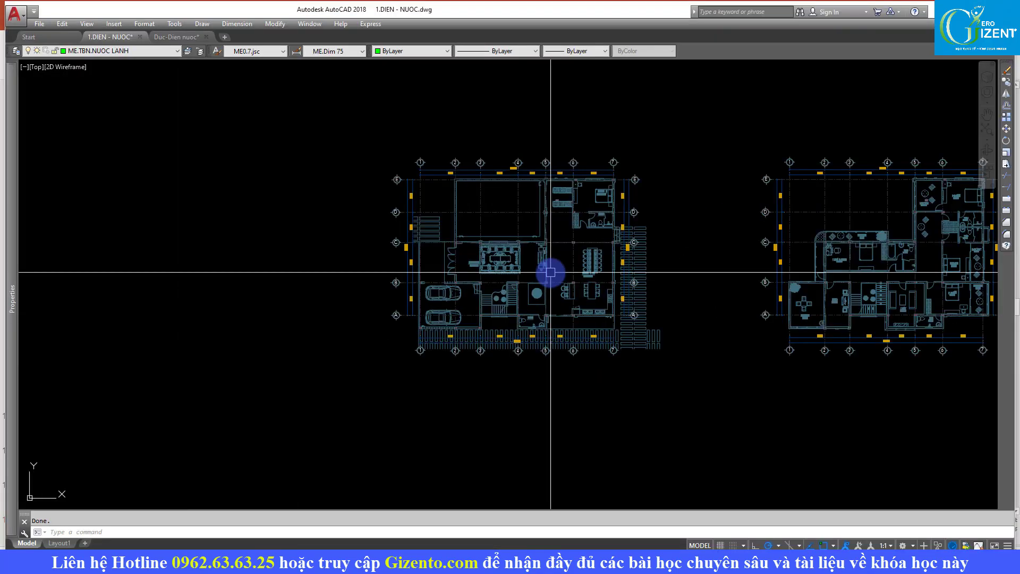
{"action": "scroll", "coordinate": [489, 285], "scroll_direction": "up", "scroll_amount": 1}
{"action": "scroll", "coordinate": [483, 275], "scroll_direction": "up", "scroll_amount": 2}
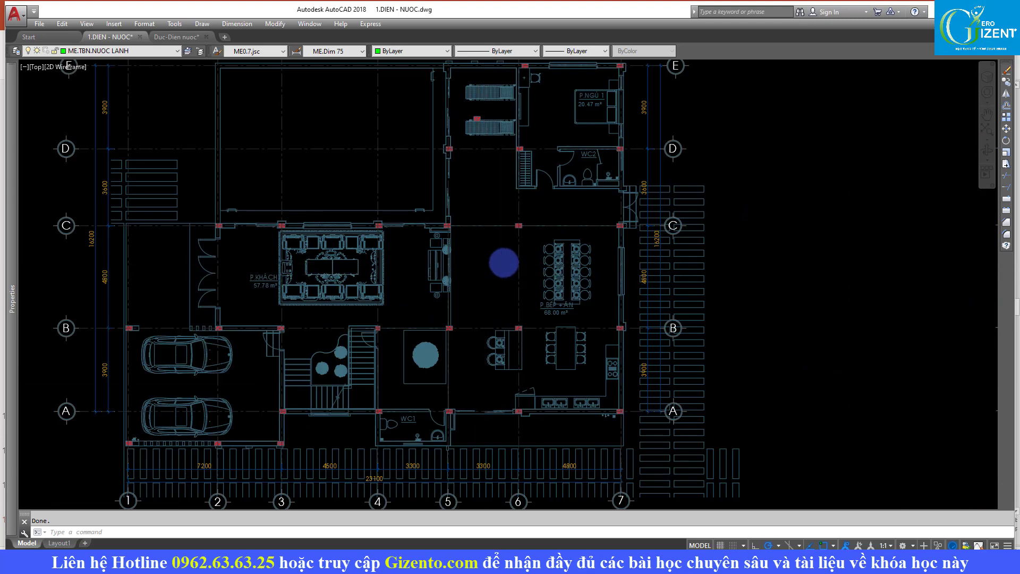
{"action": "scroll", "coordinate": [483, 275], "scroll_direction": "down", "scroll_amount": 2}
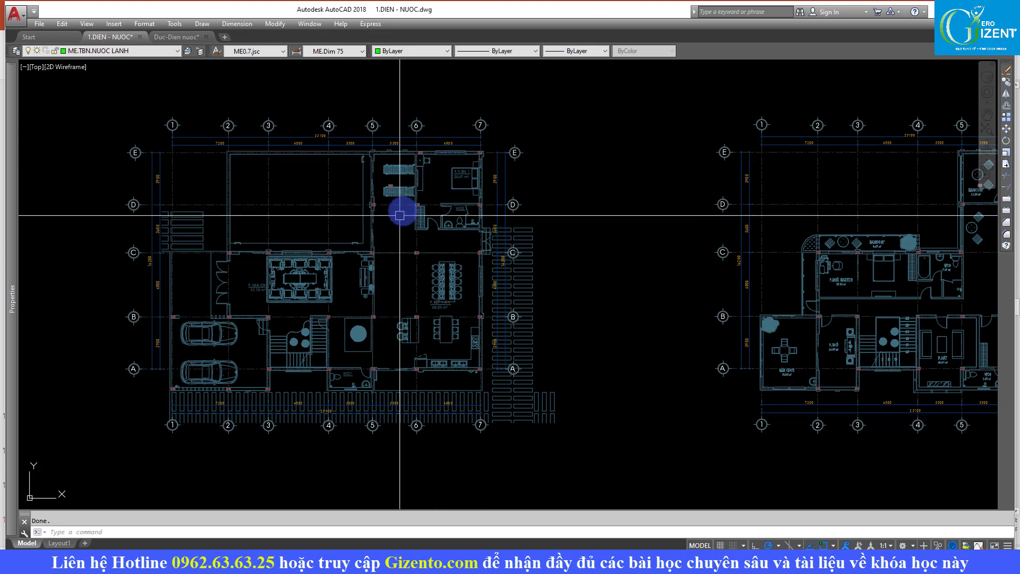
{"action": "scroll", "coordinate": [450, 151], "scroll_direction": "up", "scroll_amount": 4}
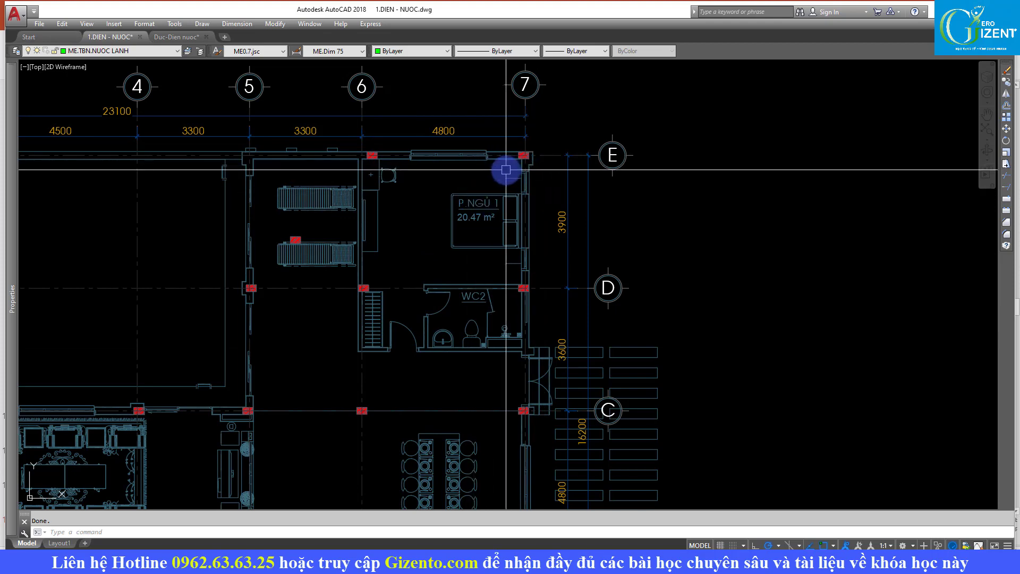
{"action": "scroll", "coordinate": [451, 207], "scroll_direction": "down", "scroll_amount": 3}
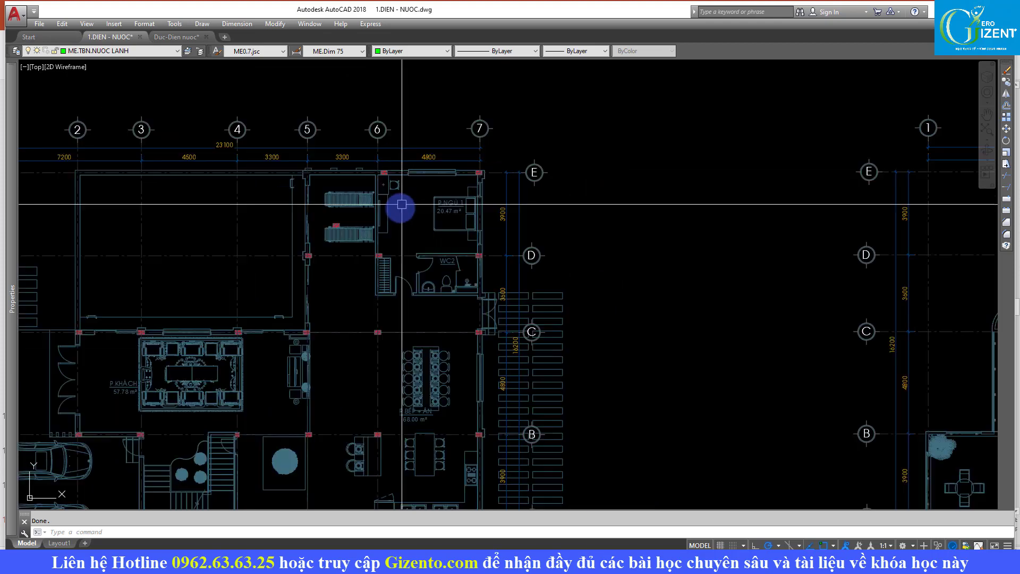
{"action": "scroll", "coordinate": [446, 173], "scroll_direction": "down", "scroll_amount": 1}
{"action": "scroll", "coordinate": [508, 225], "scroll_direction": "up", "scroll_amount": 3}
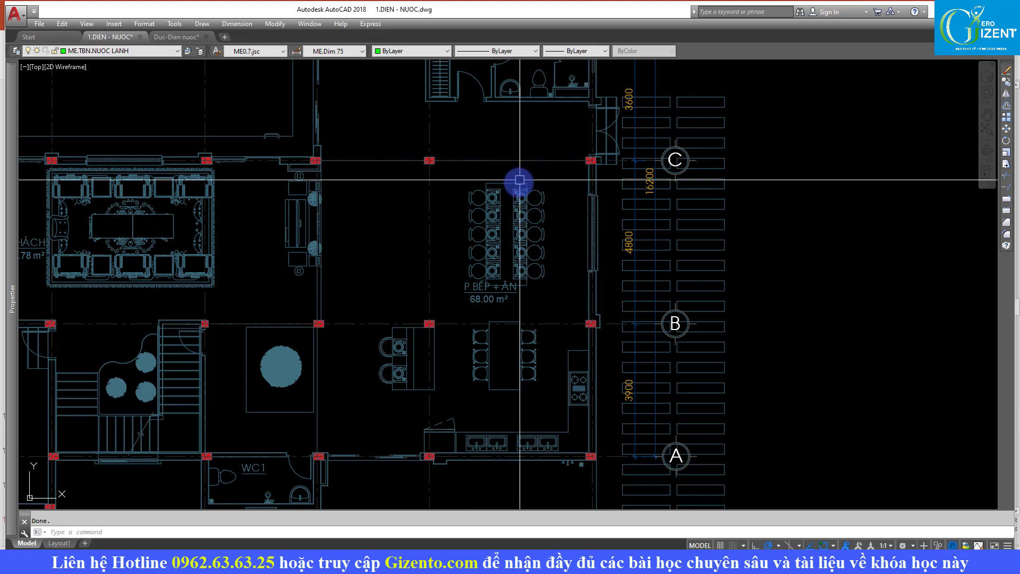
{"action": "middle_click_drag", "start_coordinate": [325, 277], "coordinate": [497, 293]}
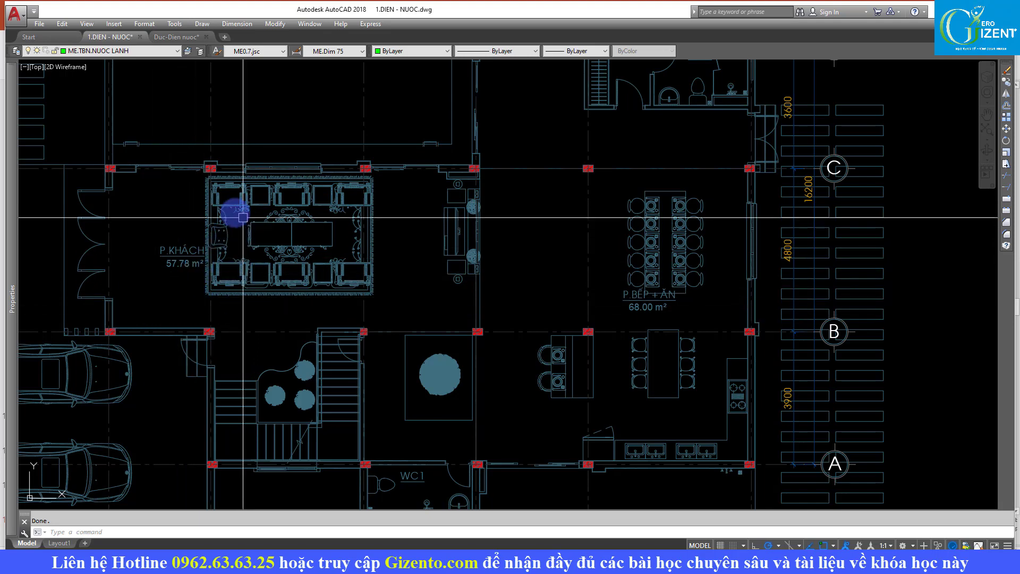
{"action": "scroll", "coordinate": [608, 267], "scroll_direction": "down", "scroll_amount": 2}
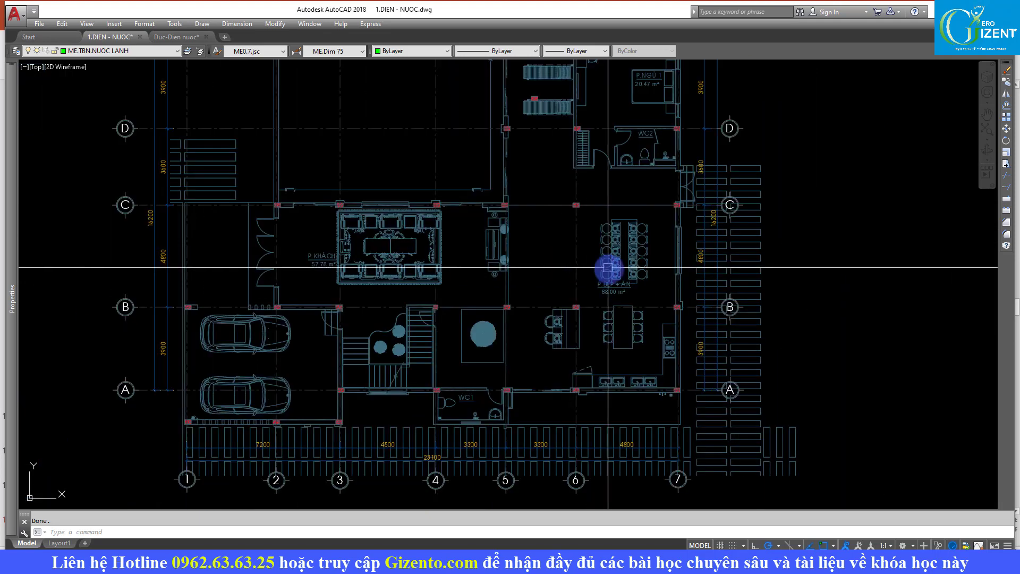
{"action": "scroll", "coordinate": [608, 268], "scroll_direction": "down", "scroll_amount": 3}
{"action": "scroll", "coordinate": [384, 201], "scroll_direction": "up", "scroll_amount": 5}
{"action": "scroll", "coordinate": [390, 196], "scroll_direction": "up", "scroll_amount": 2}
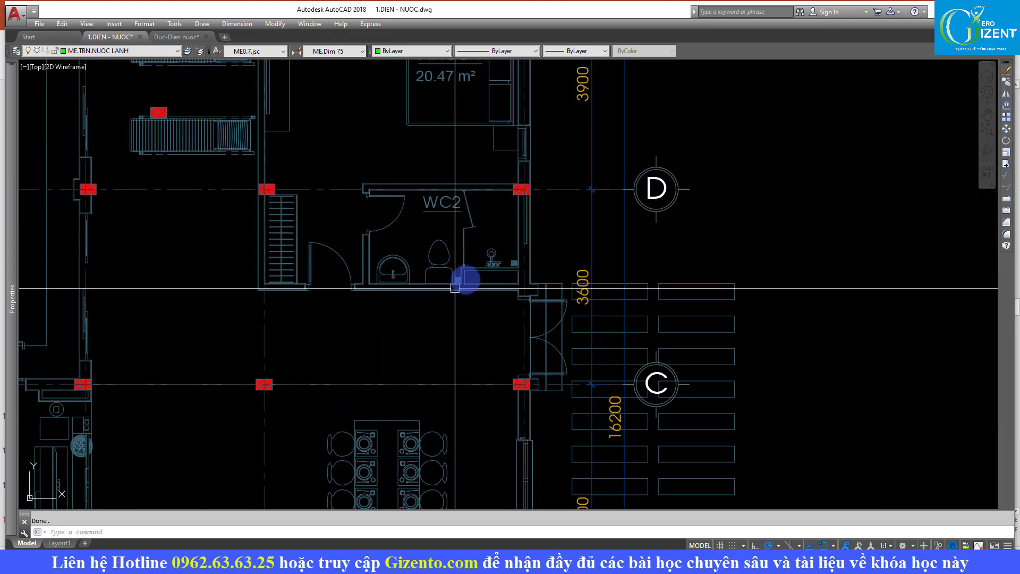
{"action": "scroll", "coordinate": [455, 288], "scroll_direction": "down", "scroll_amount": 5}
{"action": "mouse_move", "coordinate": [522, 232]}
{"action": "middle_mouse_down"}
{"action": "mouse_move", "coordinate": [467, 239]}
{"action": "mouse_move", "coordinate": [506, 250]}
{"action": "mouse_move", "coordinate": [441, 248]}
{"action": "middle_mouse_up"}
Pan and zoom over the villa floor plan, inspecting rooms between grid lines A and B, then re-centre it
{"action": "scroll", "coordinate": [192, 224], "scroll_direction": "up", "scroll_amount": 2}
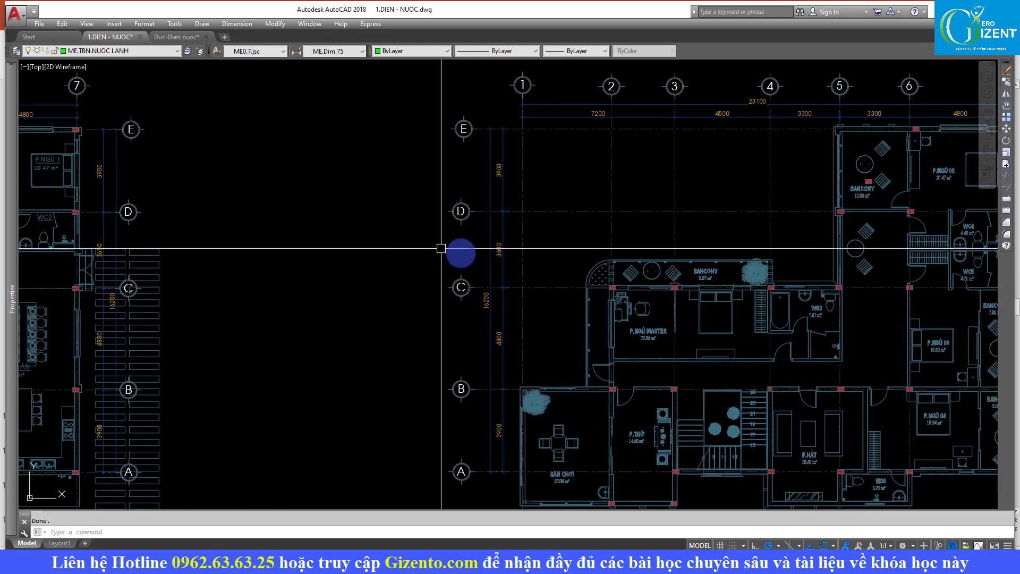
{"action": "scroll", "coordinate": [551, 279], "scroll_direction": "down", "scroll_amount": 2}
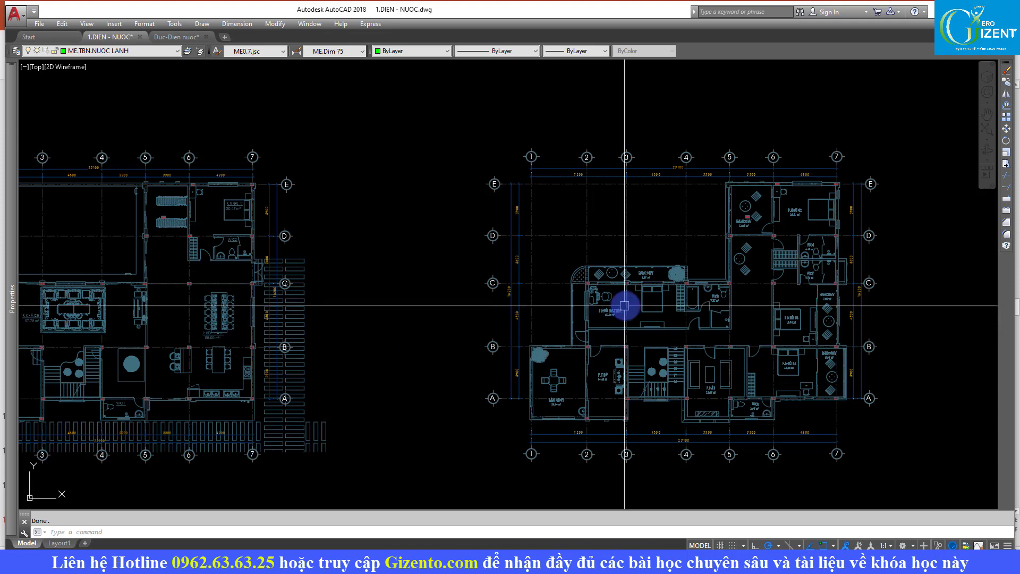
{"action": "mouse_move", "coordinate": [649, 289]}
{"action": "middle_mouse_down"}
{"action": "mouse_move", "coordinate": [604, 252]}
{"action": "mouse_move", "coordinate": [571, 241]}
{"action": "middle_mouse_up"}
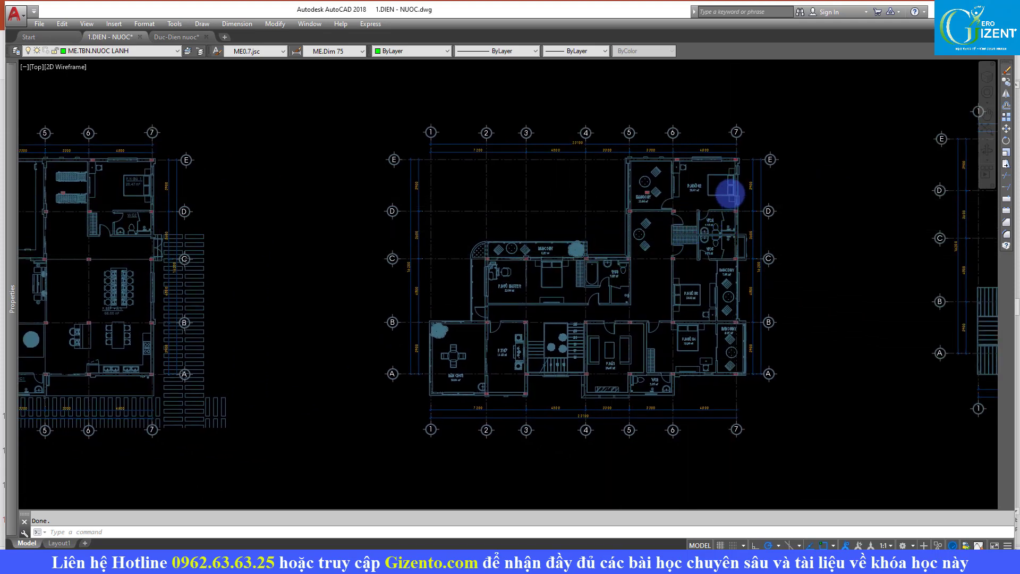
{"action": "scroll", "coordinate": [729, 191], "scroll_direction": "up", "scroll_amount": 2}
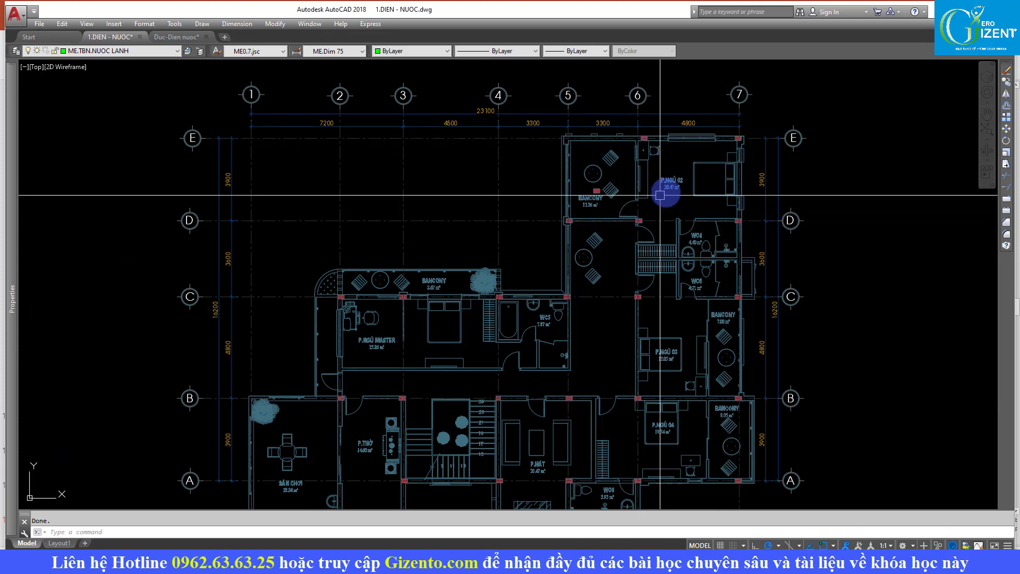
{"action": "middle_click_drag", "start_coordinate": [678, 153], "coordinate": [594, 118]}
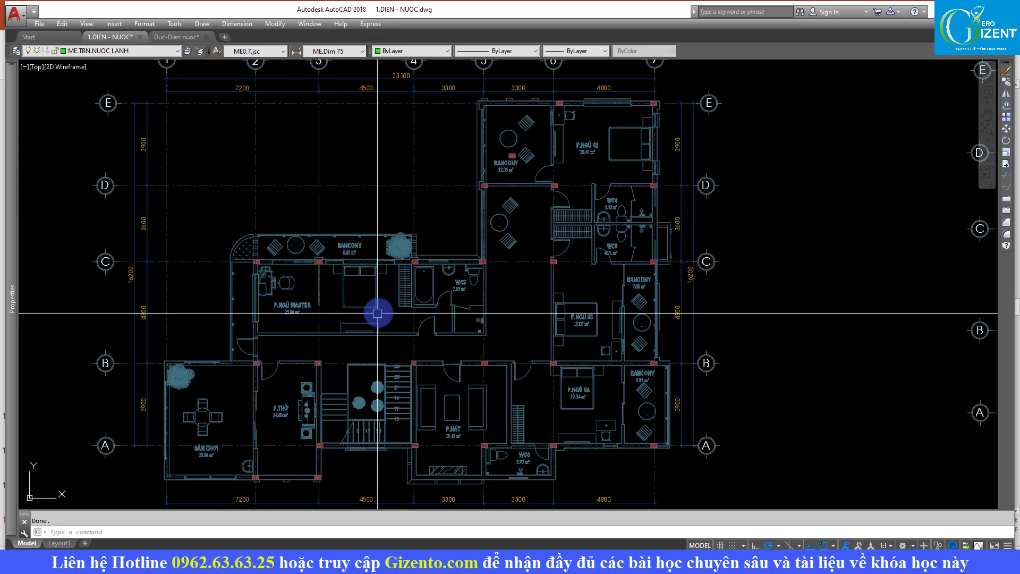
{"action": "scroll", "coordinate": [352, 340], "scroll_direction": "up", "scroll_amount": 2}
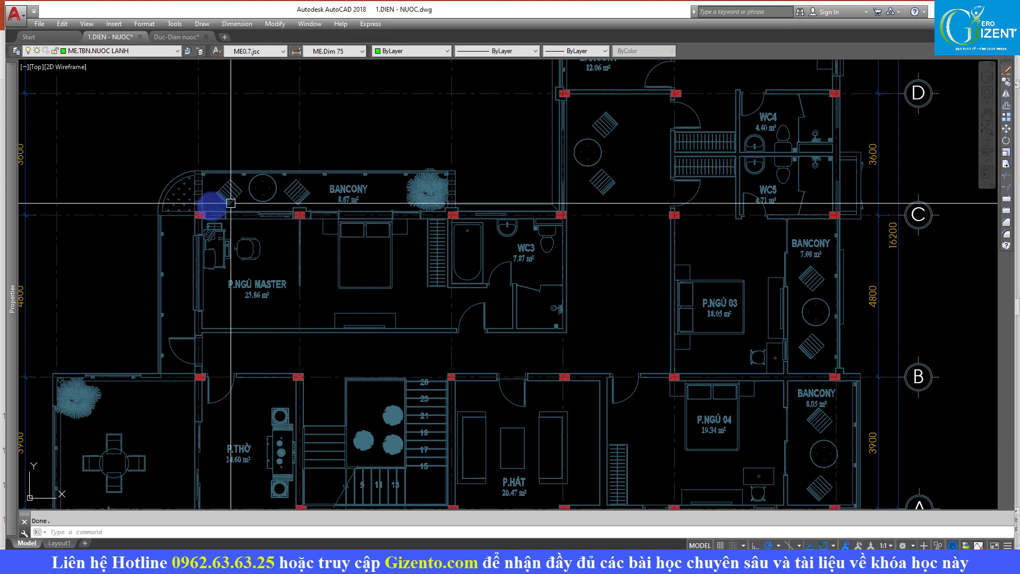
{"action": "scroll", "coordinate": [225, 250], "scroll_direction": "up", "scroll_amount": 2}
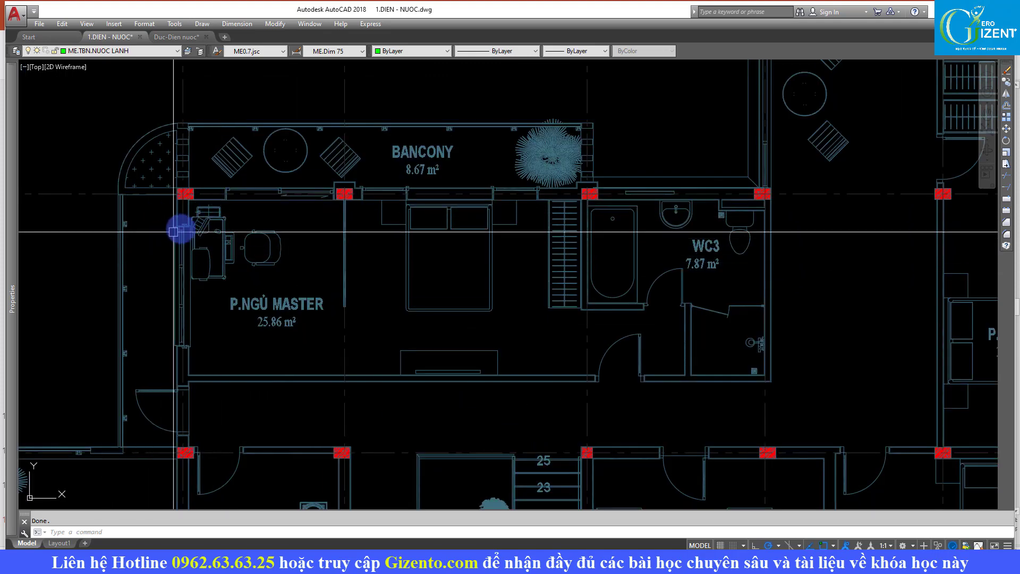
{"action": "scroll", "coordinate": [209, 228], "scroll_direction": "down", "scroll_amount": 2}
{"action": "middle_click_drag", "start_coordinate": [285, 268], "coordinate": [377, 140]}
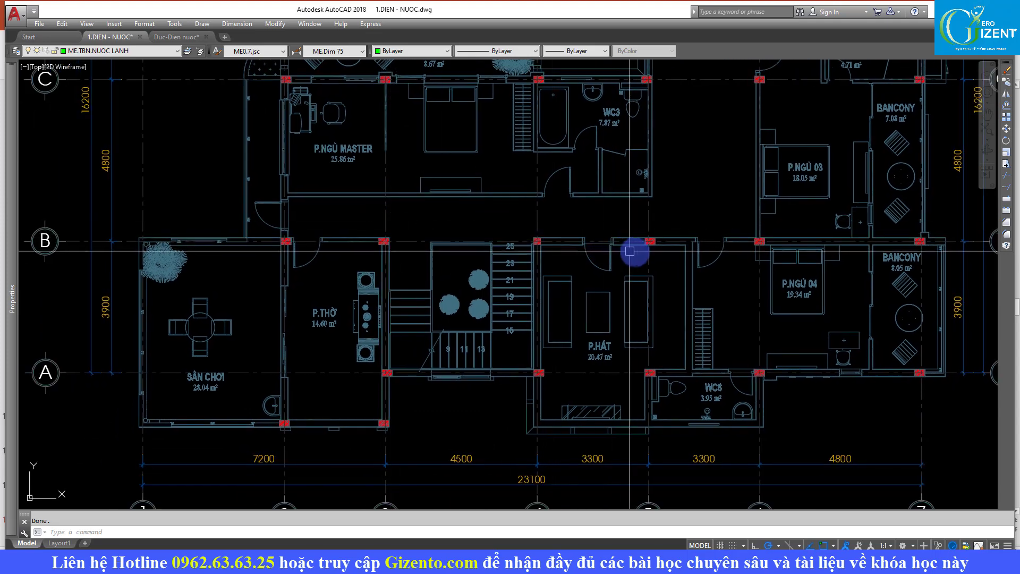
{"action": "scroll", "coordinate": [645, 251], "scroll_direction": "down", "scroll_amount": 2}
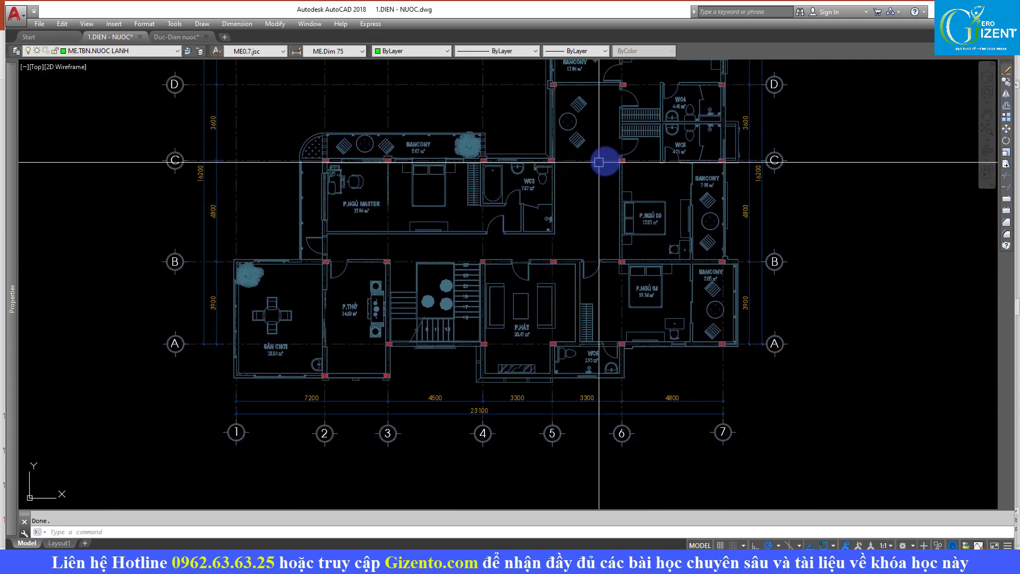
{"action": "mouse_move", "coordinate": [604, 160]}
{"action": "middle_mouse_down"}
{"action": "mouse_move", "coordinate": [512, 228]}
{"action": "mouse_move", "coordinate": [448, 228]}
{"action": "middle_mouse_up"}
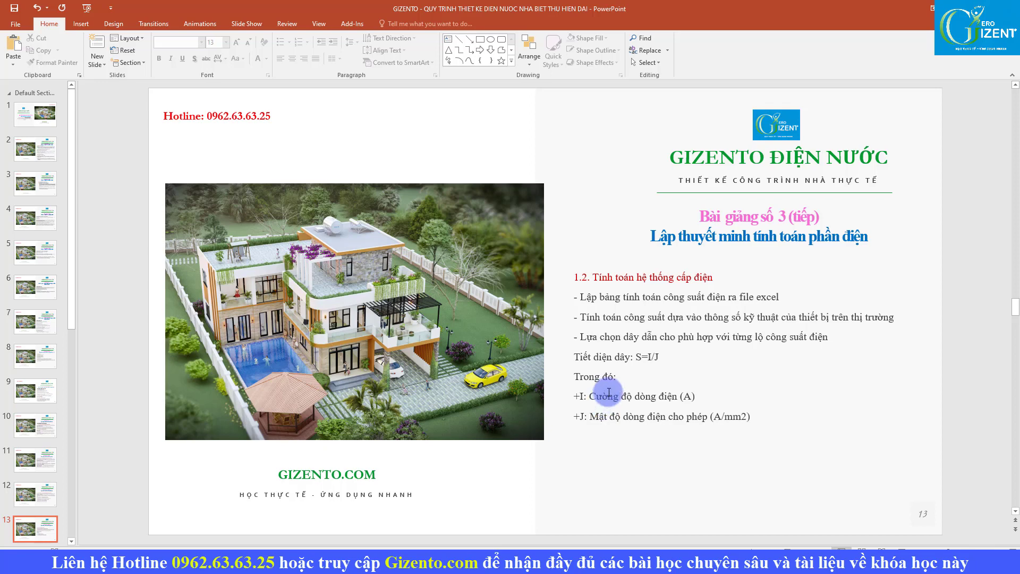
Advance to slide 14 on circuit breaker selection with the formula I=P/(U×cosφ)
{"action": "scroll", "coordinate": [612, 383], "scroll_direction": "down", "scroll_amount": 1}
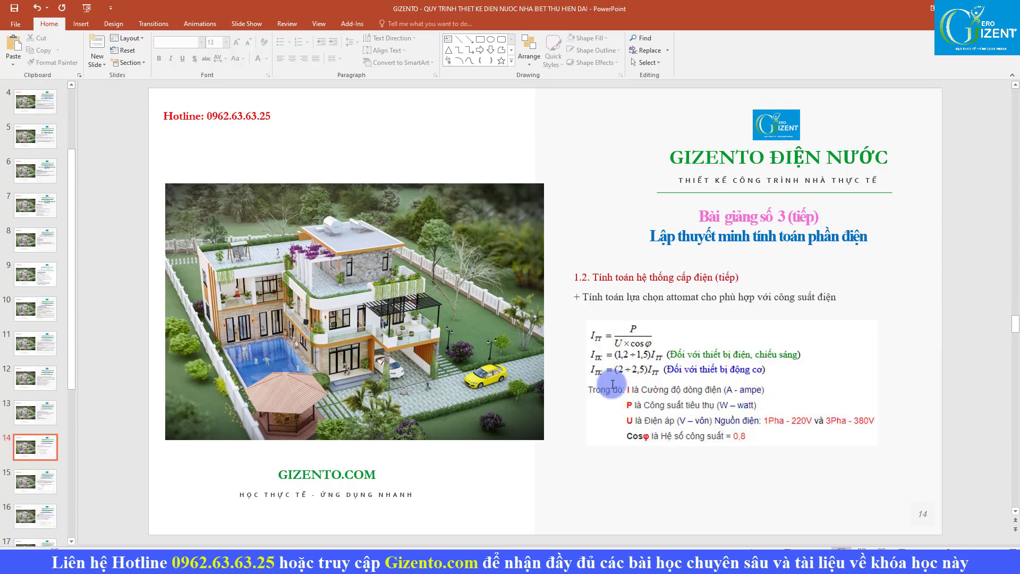
{"action": "scroll", "coordinate": [612, 383], "scroll_direction": "up", "scroll_amount": 1}
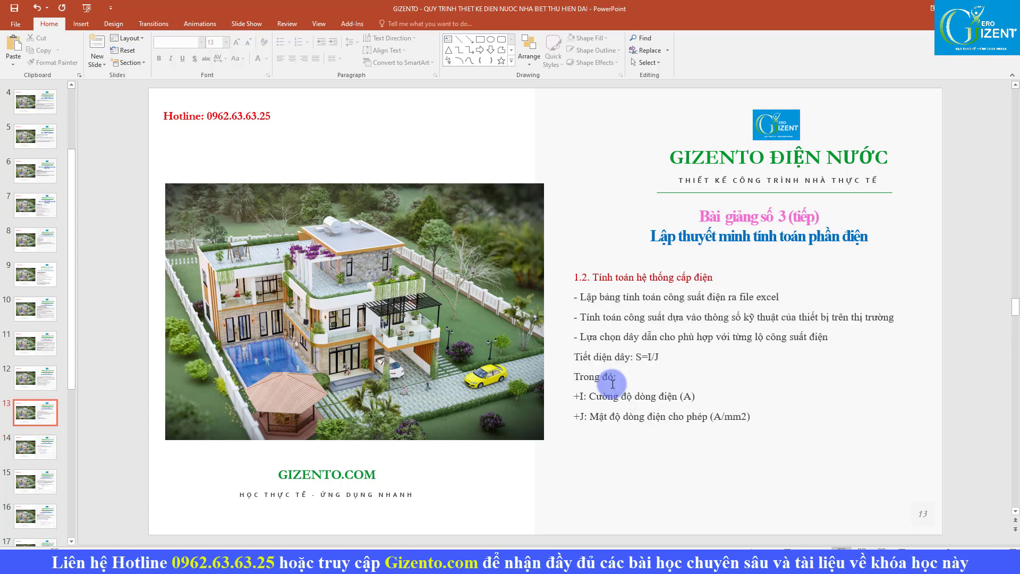
{"action": "scroll", "coordinate": [613, 383], "scroll_direction": "down", "scroll_amount": 1}
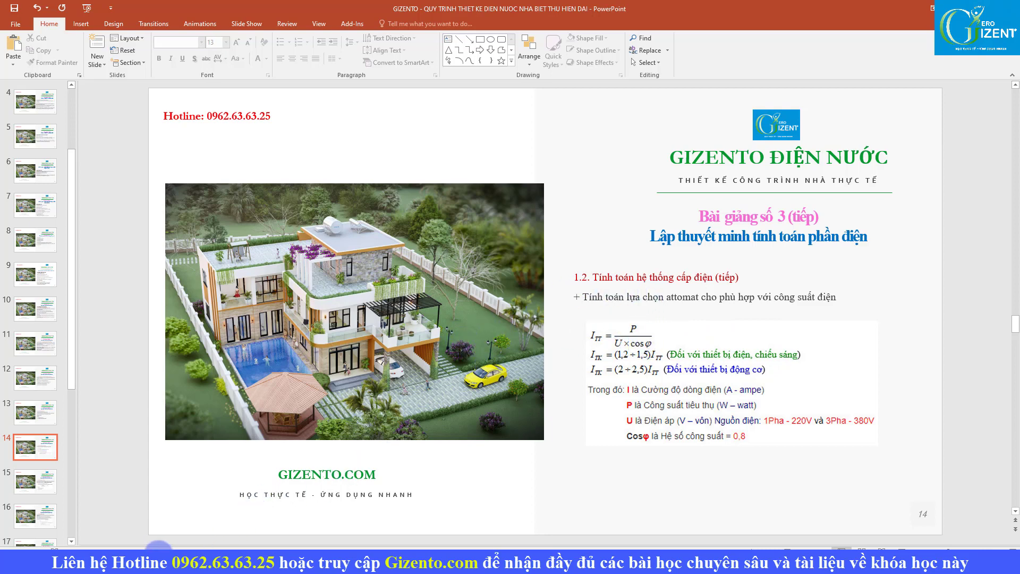
{"action": "left_click", "coordinate": [118, 521]}
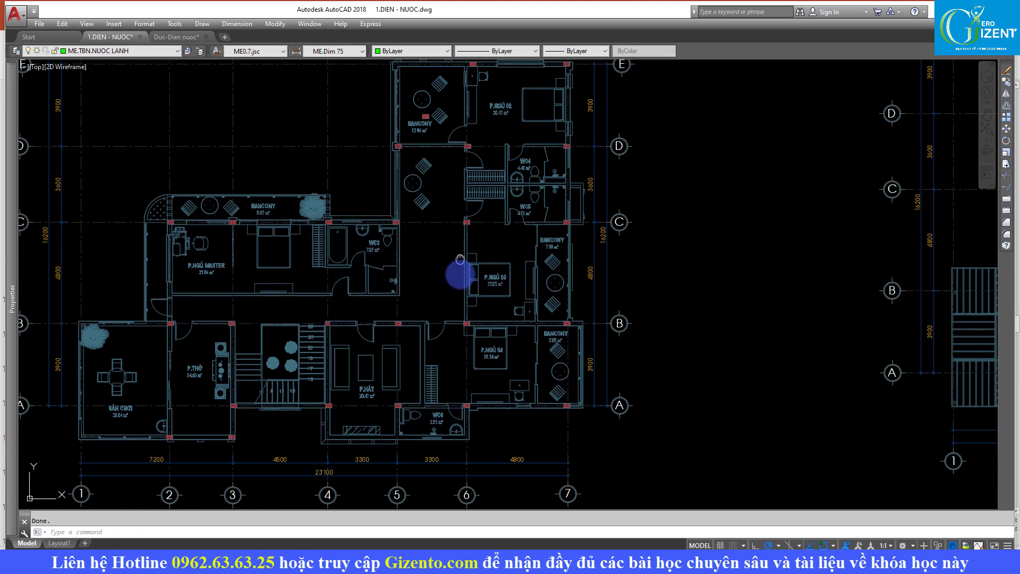
{"action": "scroll", "coordinate": [462, 269], "scroll_direction": "down", "scroll_amount": 2}
{"action": "scroll", "coordinate": [512, 221], "scroll_direction": "up", "scroll_amount": 2}
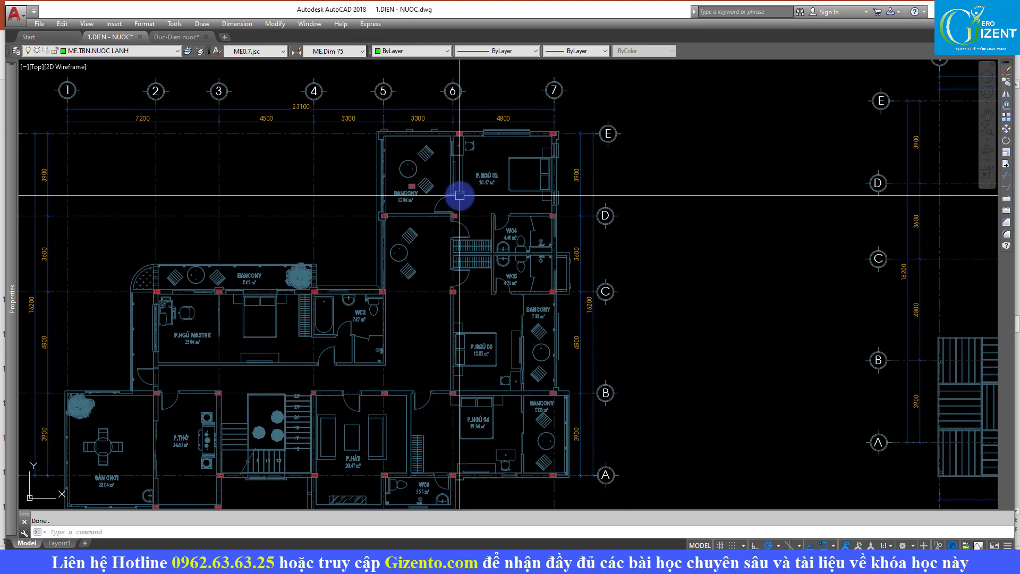
{"action": "scroll", "coordinate": [470, 193], "scroll_direction": "down", "scroll_amount": 2}
{"action": "middle_click_drag", "start_coordinate": [528, 205], "coordinate": [504, 233]}
{"action": "scroll", "coordinate": [467, 217], "scroll_direction": "down", "scroll_amount": 1}
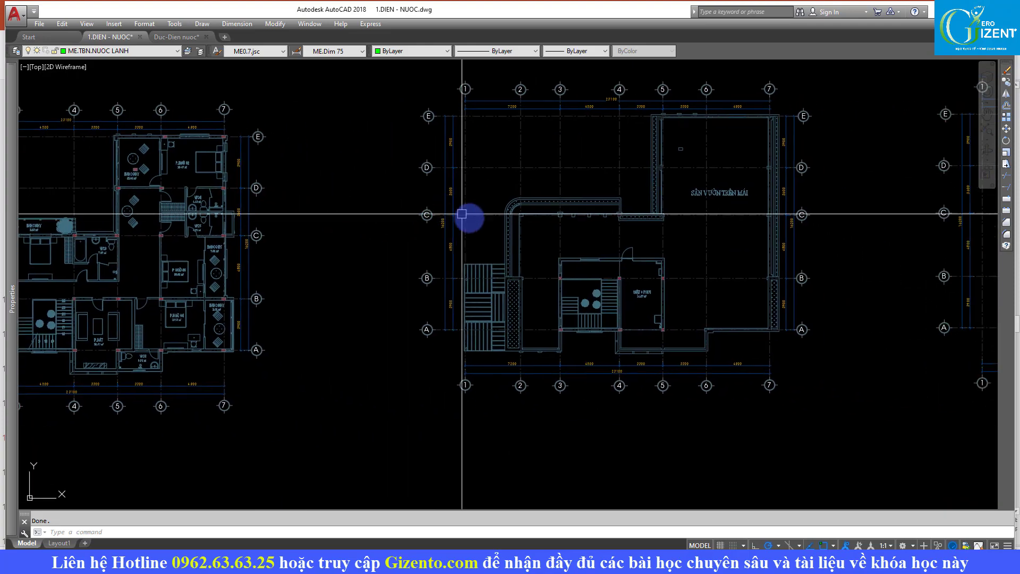
{"action": "scroll", "coordinate": [412, 239], "scroll_direction": "down", "scroll_amount": 2}
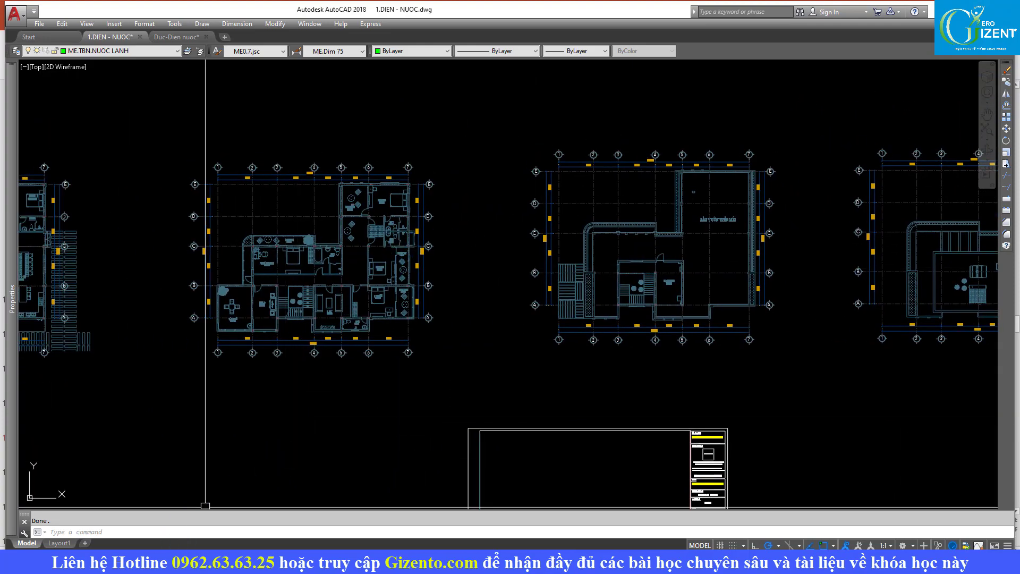
{"action": "left_click", "coordinate": [170, 555]}
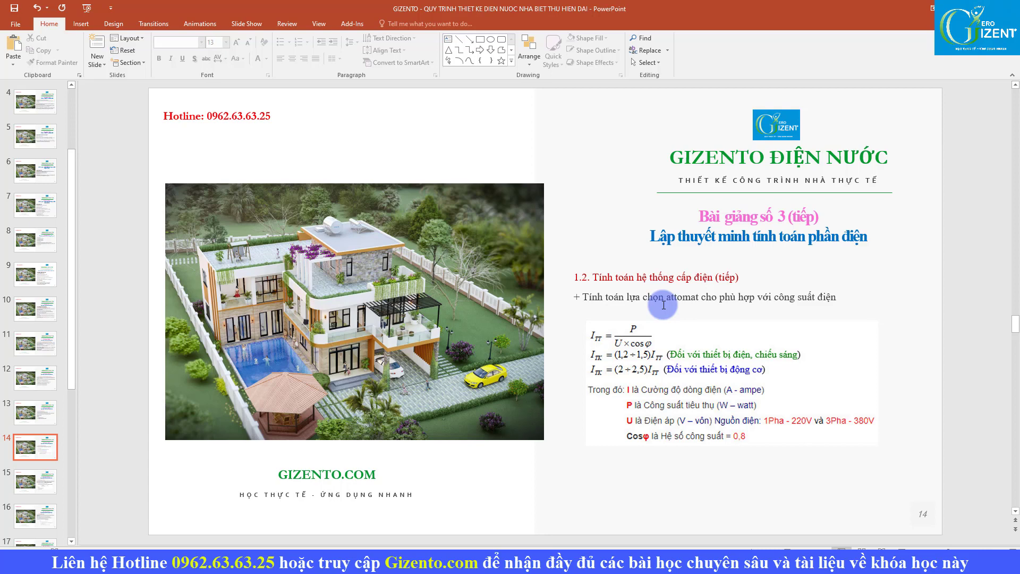
Advance from slide 14 to slide 15 on calculating the number of lamps per room
{"action": "scroll", "coordinate": [663, 304], "scroll_direction": "down", "scroll_amount": 1}
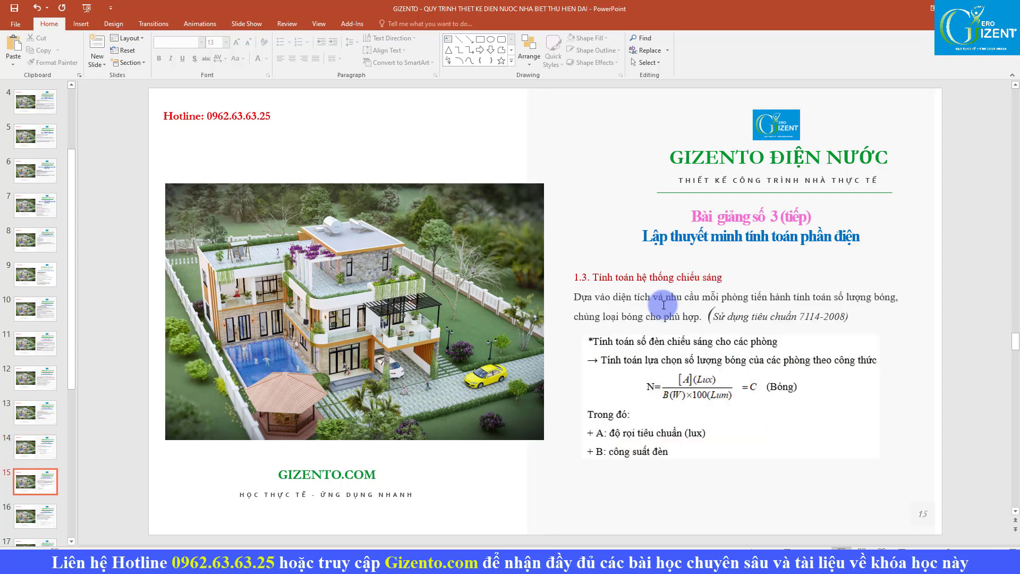
{"action": "scroll", "coordinate": [664, 305], "scroll_direction": "up", "scroll_amount": 1}
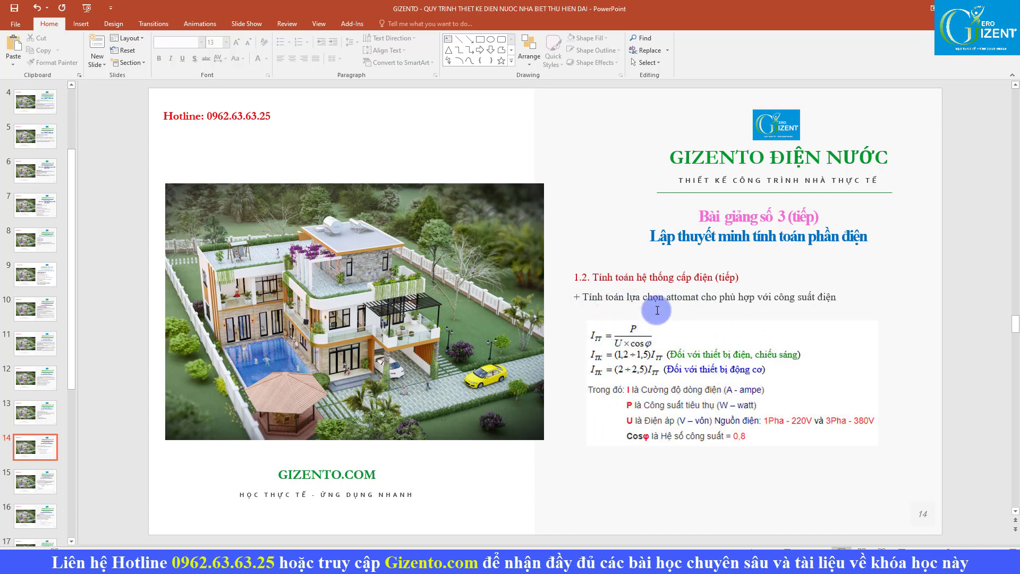
{"action": "scroll", "coordinate": [658, 310], "scroll_direction": "down", "scroll_amount": 1}
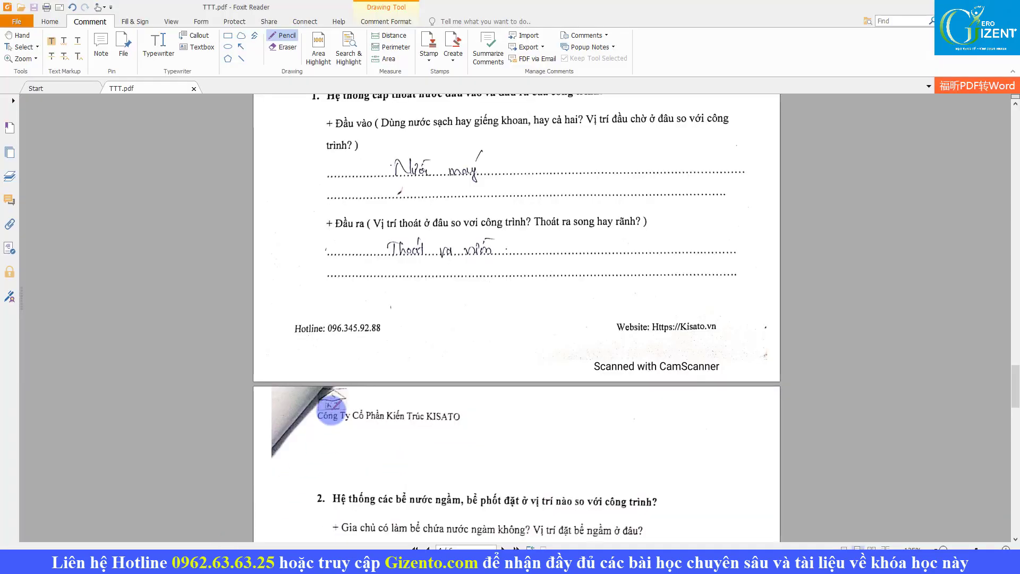
Open TCVN_7114_1_2008_Chieu_sang_noi_lam_viec (1).pdf from E:\Duc.Dien nuoc\TChuan
{"action": "key", "text": "ctrl+o"}
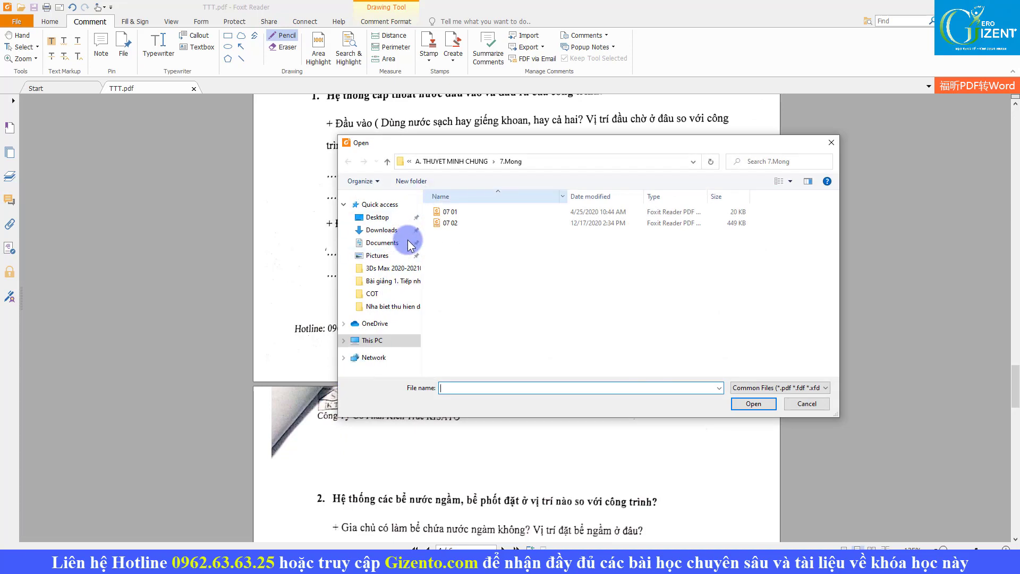
{"action": "left_click", "coordinate": [396, 341]}
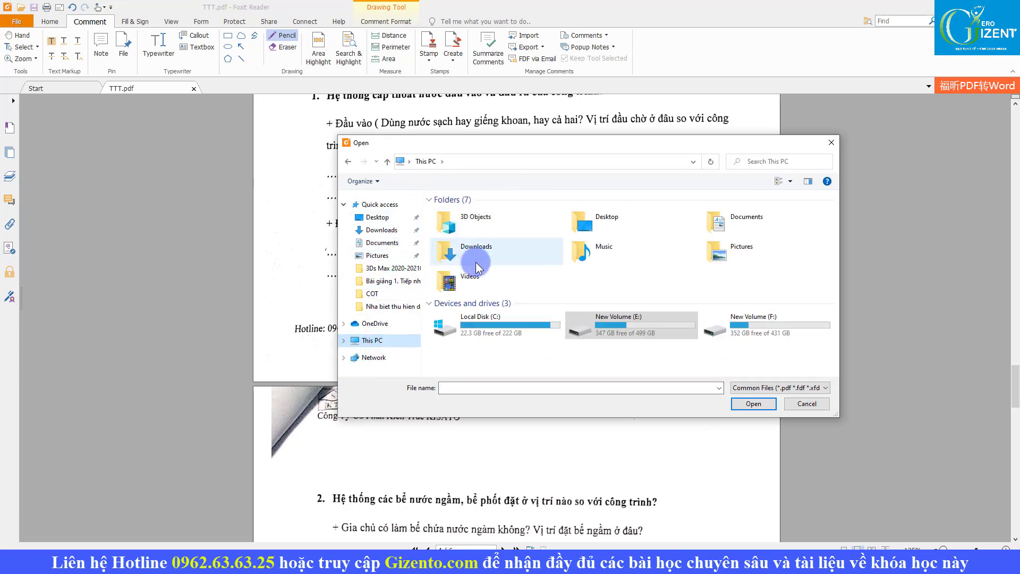
{"action": "double_click", "coordinate": [617, 330]}
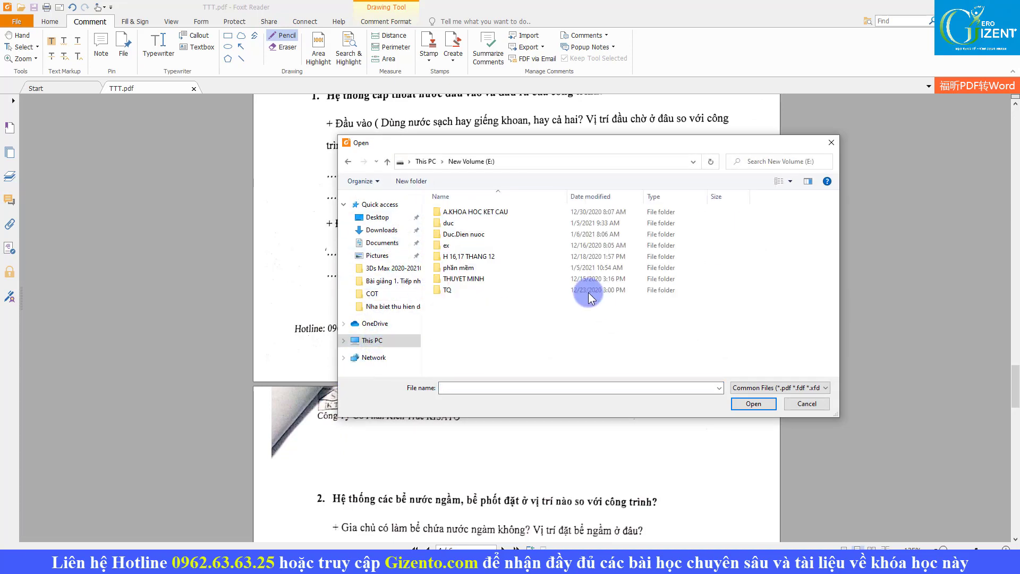
{"action": "left_click", "coordinate": [460, 269]}
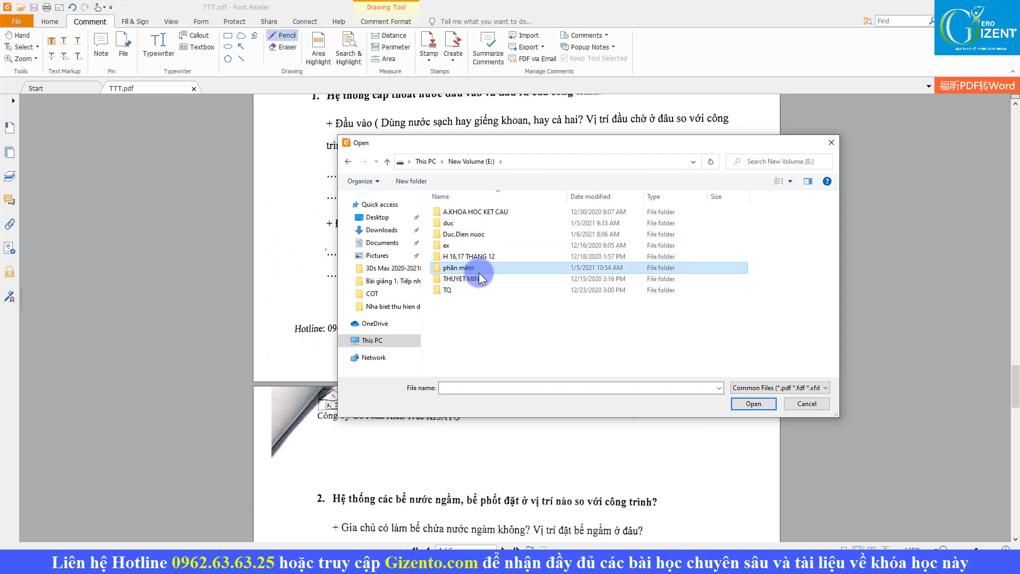
{"action": "double_click", "coordinate": [463, 234]}
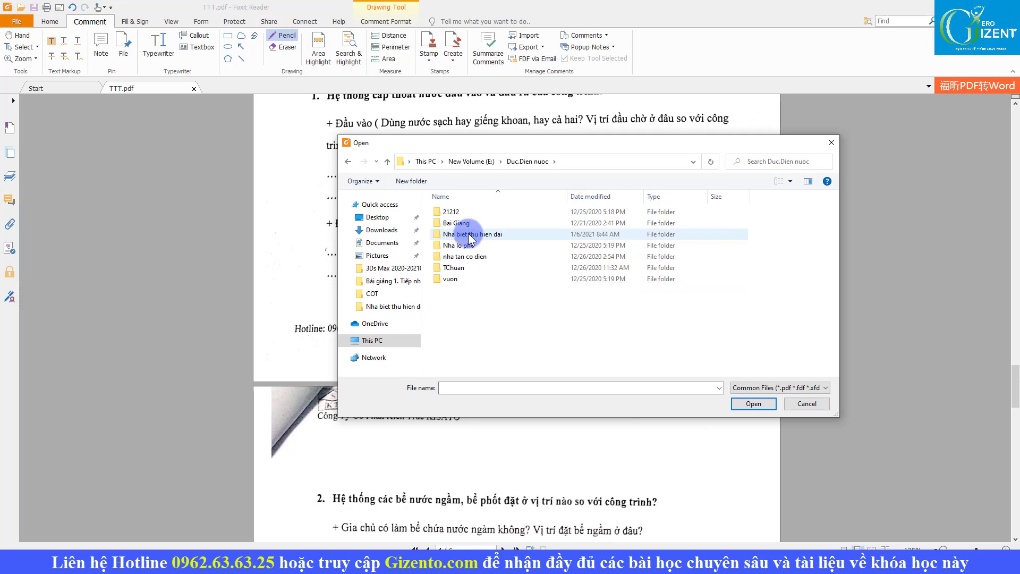
{"action": "double_click", "coordinate": [461, 267]}
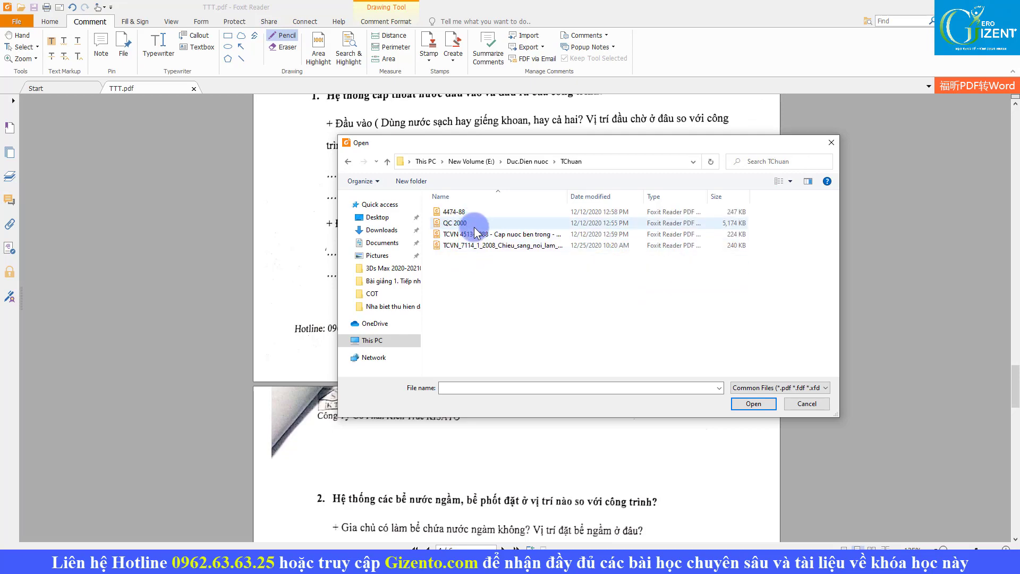
{"action": "double_click", "coordinate": [479, 245]}
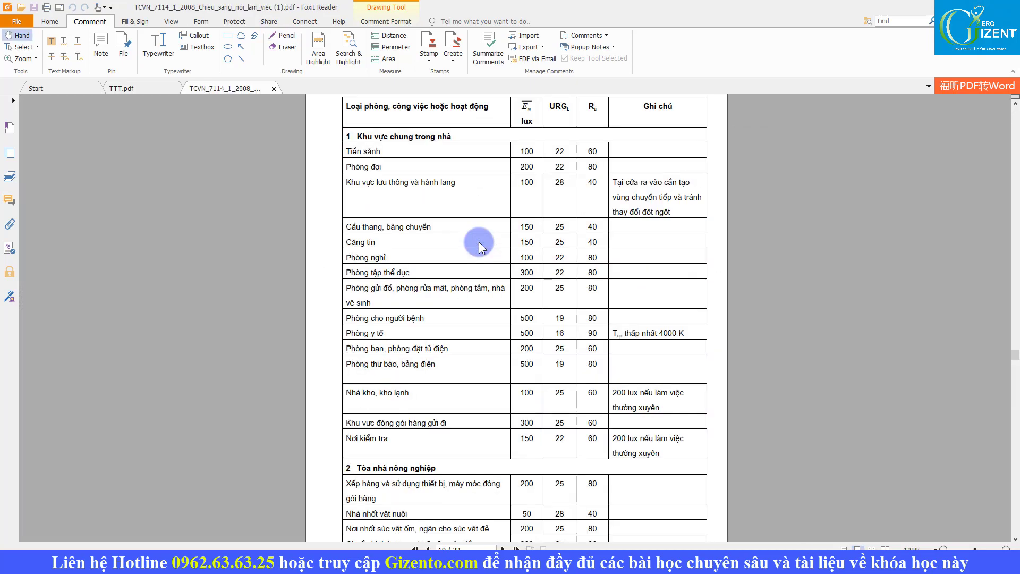
{"action": "scroll", "coordinate": [478, 245], "scroll_direction": "up", "scroll_amount": 5}
{"action": "scroll", "coordinate": [479, 246], "scroll_direction": "up", "scroll_amount": 3}
{"action": "scroll", "coordinate": [479, 212], "scroll_direction": "up", "scroll_amount": 5}
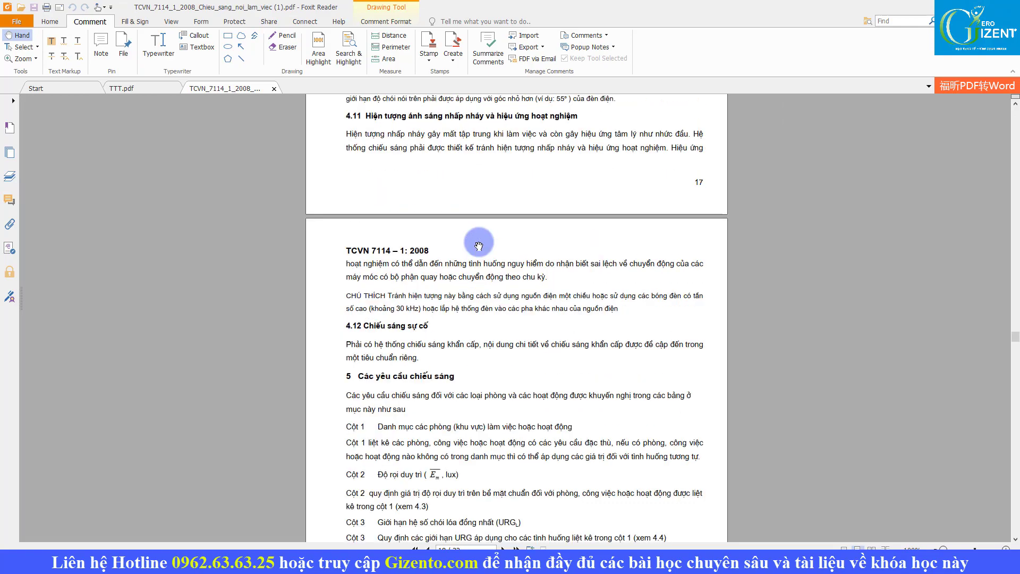
{"action": "scroll", "coordinate": [479, 213], "scroll_direction": "up", "scroll_amount": 6}
{"action": "scroll", "coordinate": [478, 245], "scroll_direction": "down", "scroll_amount": 3}
{"action": "scroll", "coordinate": [477, 276], "scroll_direction": "down", "scroll_amount": 8}
{"action": "scroll", "coordinate": [475, 290], "scroll_direction": "down", "scroll_amount": 8}
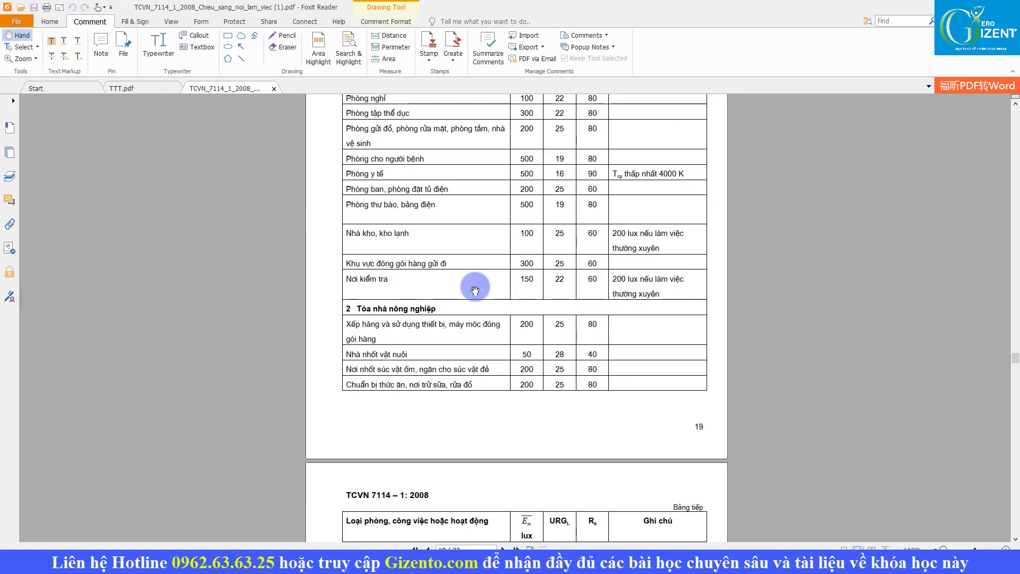
{"action": "scroll", "coordinate": [475, 290], "scroll_direction": "up", "scroll_amount": 5}
{"action": "scroll", "coordinate": [476, 289], "scroll_direction": "down", "scroll_amount": 3}
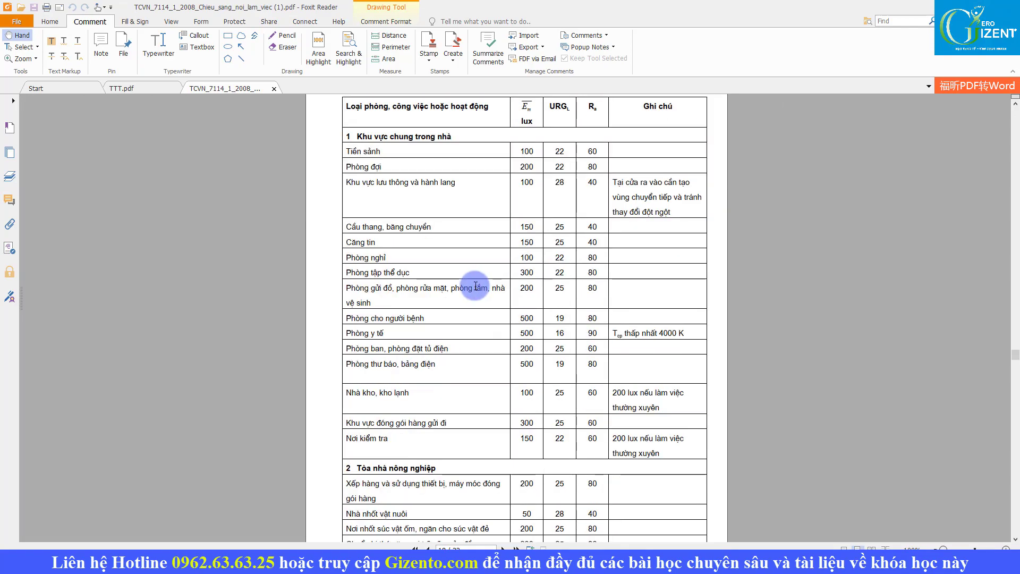
{"action": "scroll", "coordinate": [510, 175], "scroll_direction": "up", "scroll_amount": 3}
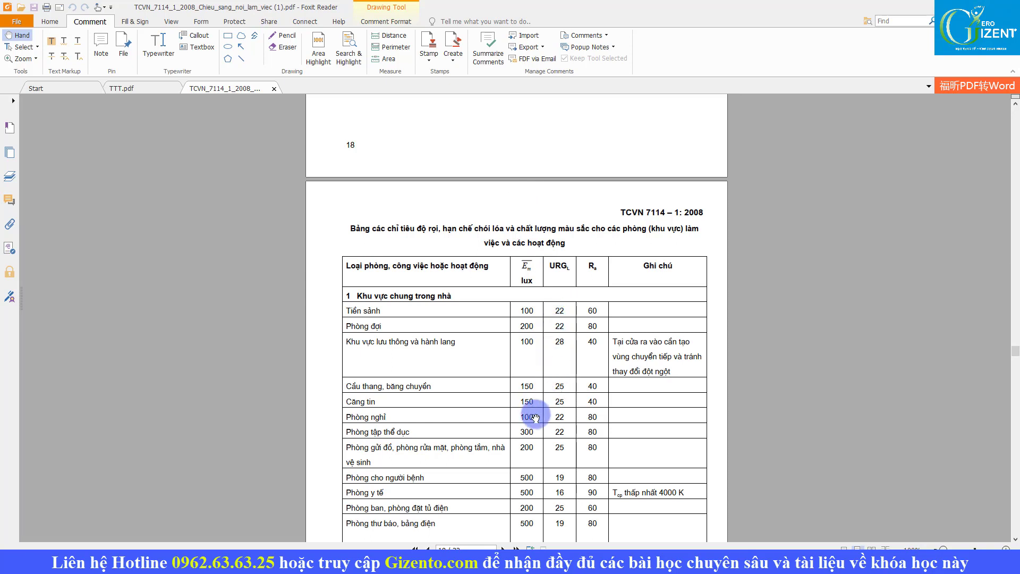
{"action": "scroll", "coordinate": [541, 402], "scroll_direction": "down", "scroll_amount": 3}
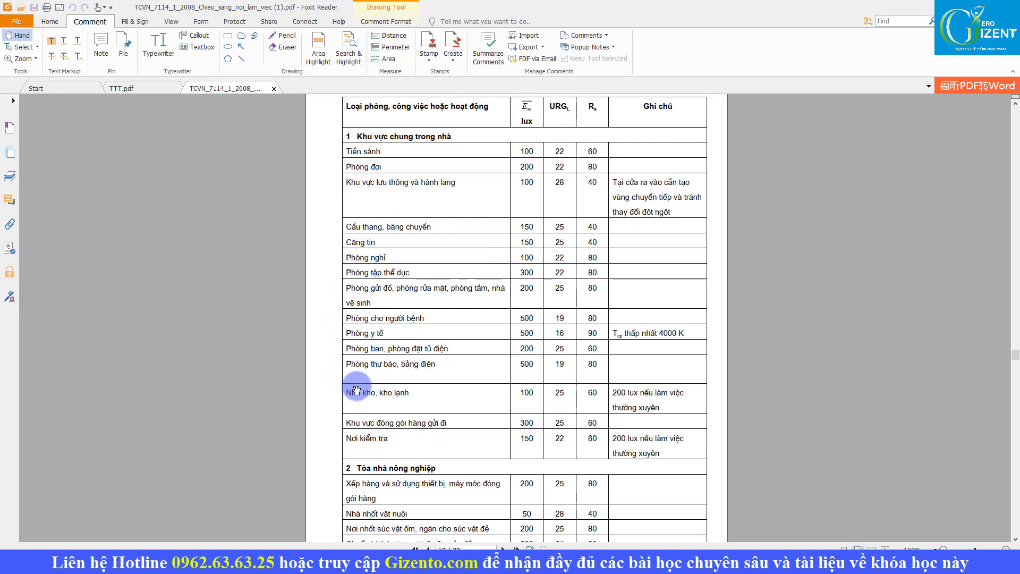
{"action": "scroll", "coordinate": [451, 171], "scroll_direction": "up", "scroll_amount": 3}
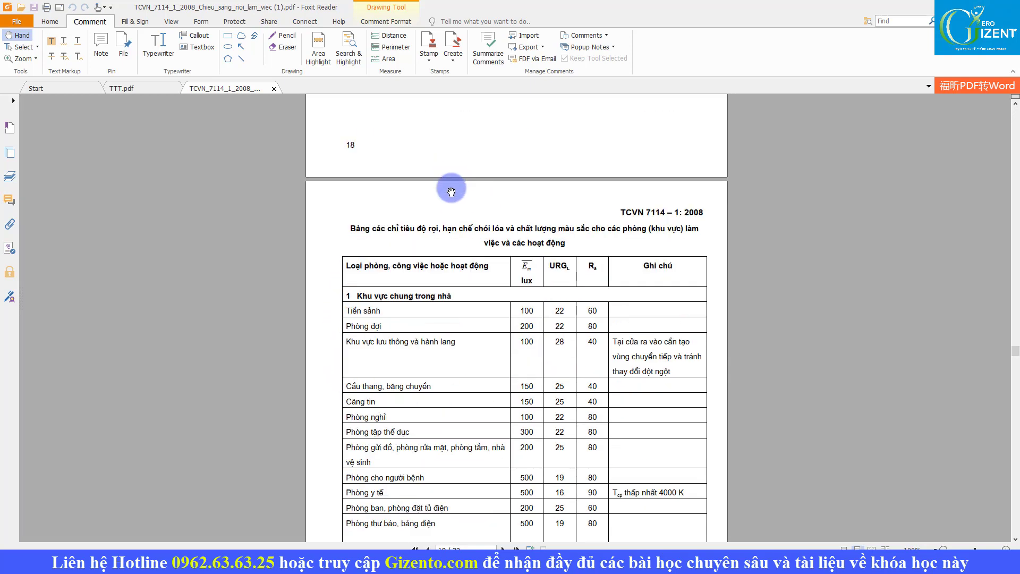
{"action": "scroll", "coordinate": [451, 189], "scroll_direction": "up", "scroll_amount": 3}
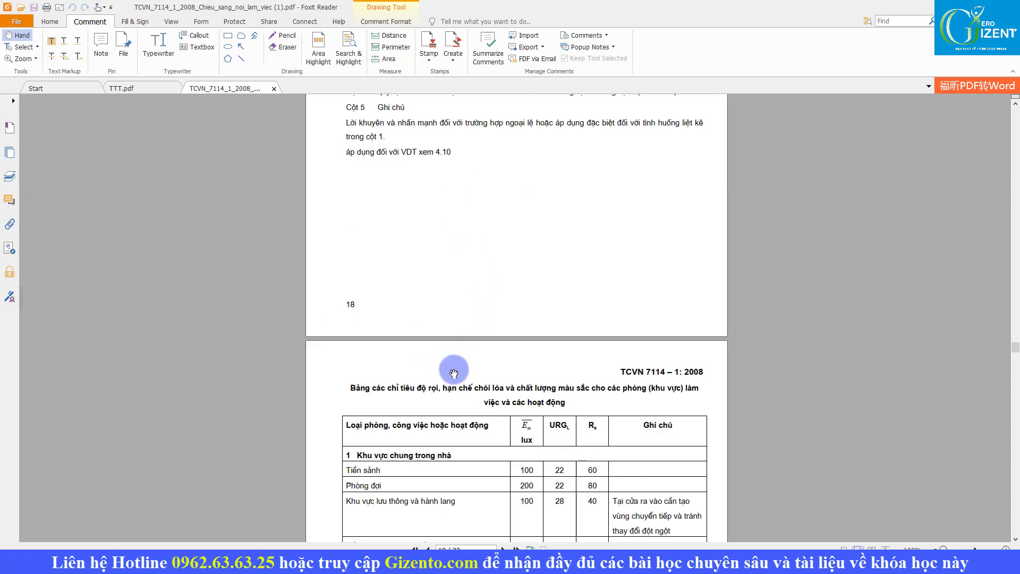
{"action": "scroll", "coordinate": [458, 366], "scroll_direction": "up", "scroll_amount": 3}
{"action": "scroll", "coordinate": [459, 367], "scroll_direction": "down", "scroll_amount": 3}
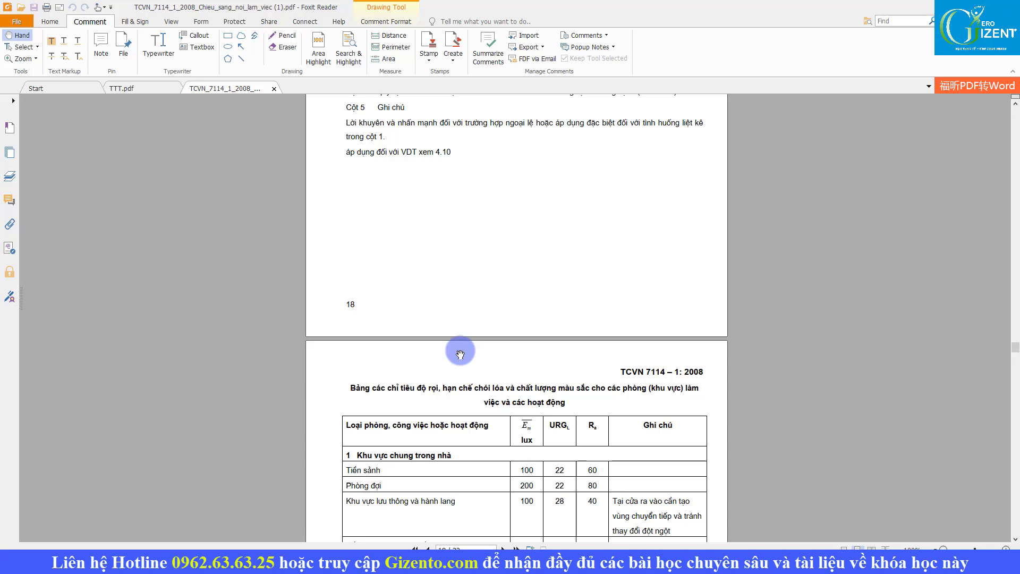
{"action": "scroll", "coordinate": [460, 353], "scroll_direction": "up", "scroll_amount": 3}
{"action": "scroll", "coordinate": [460, 354], "scroll_direction": "up", "scroll_amount": 3}
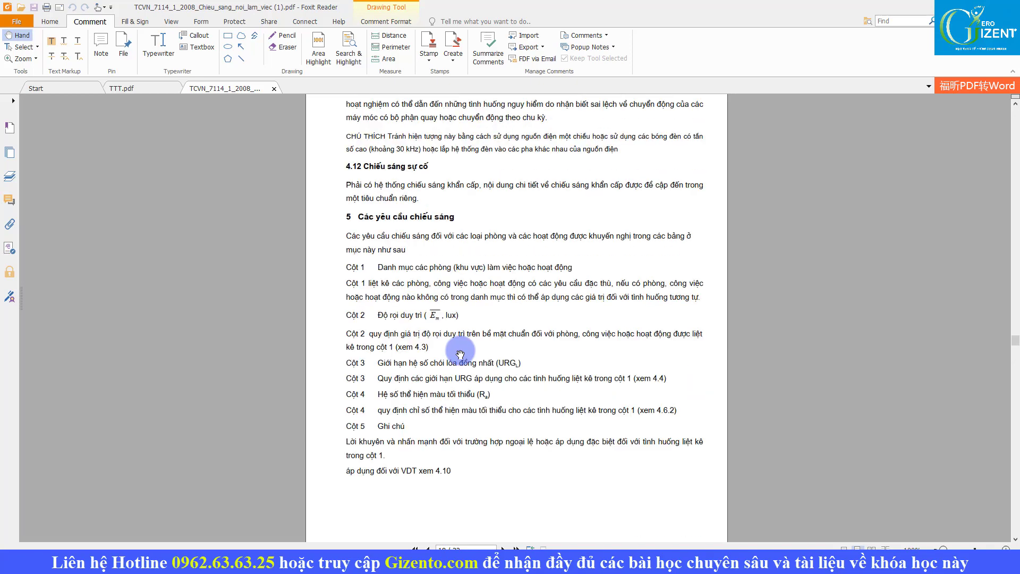
{"action": "scroll", "coordinate": [460, 354], "scroll_direction": "down", "scroll_amount": 3}
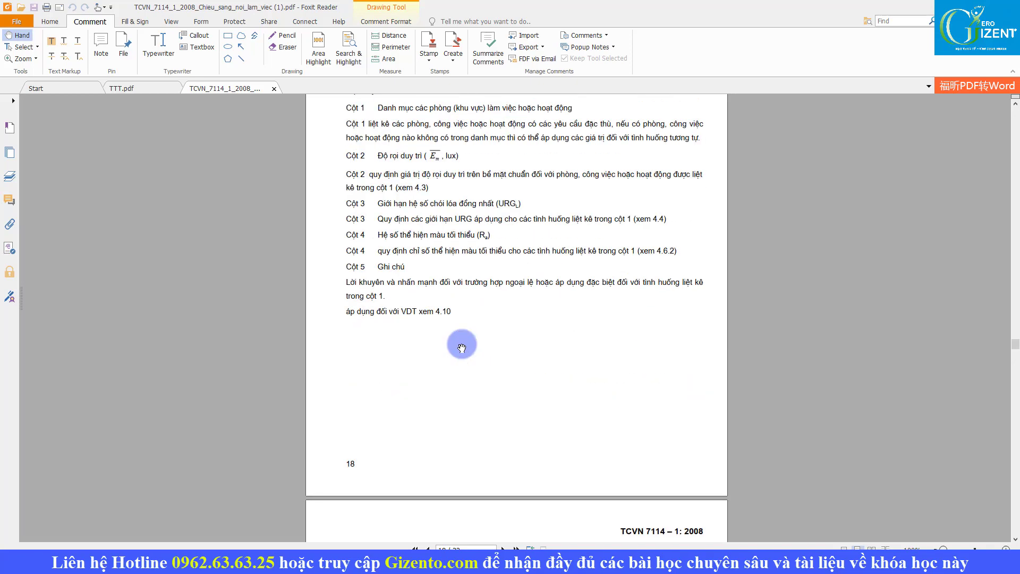
{"action": "scroll", "coordinate": [460, 353], "scroll_direction": "down", "scroll_amount": 3}
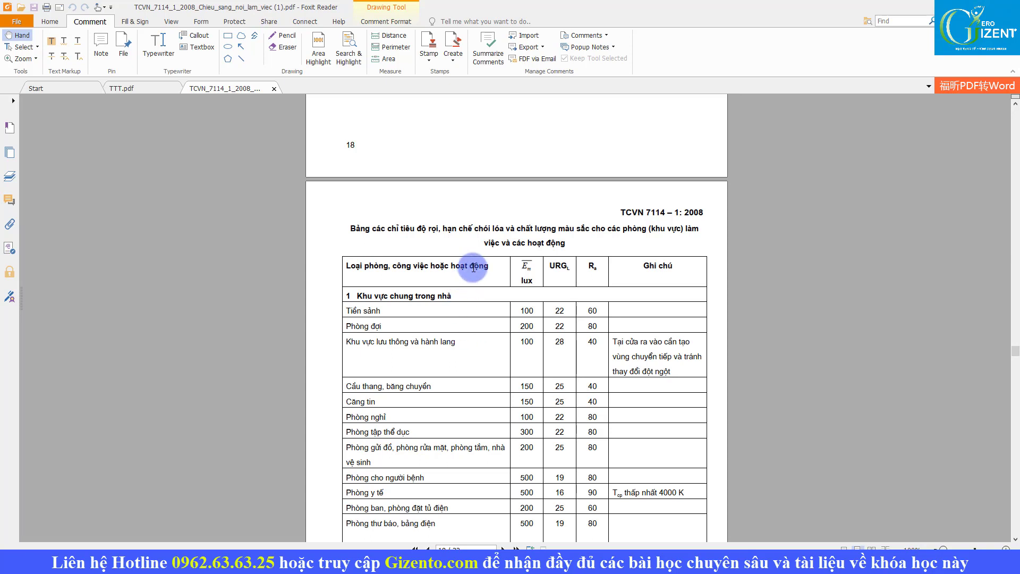
{"action": "scroll", "coordinate": [467, 273], "scroll_direction": "down", "scroll_amount": 3}
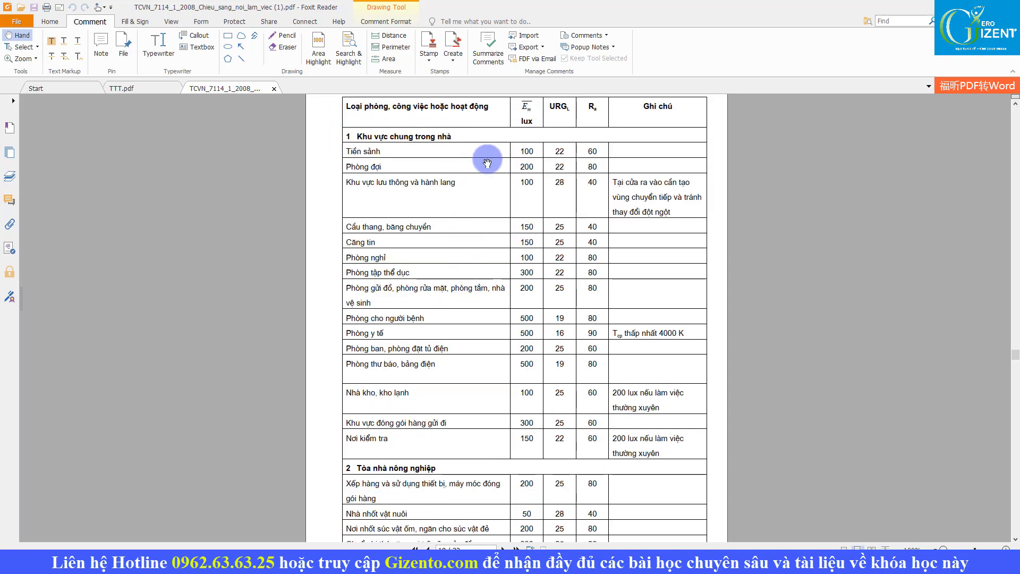
{"action": "scroll", "coordinate": [455, 239], "scroll_direction": "down", "scroll_amount": 3}
{"action": "scroll", "coordinate": [457, 309], "scroll_direction": "down", "scroll_amount": 3}
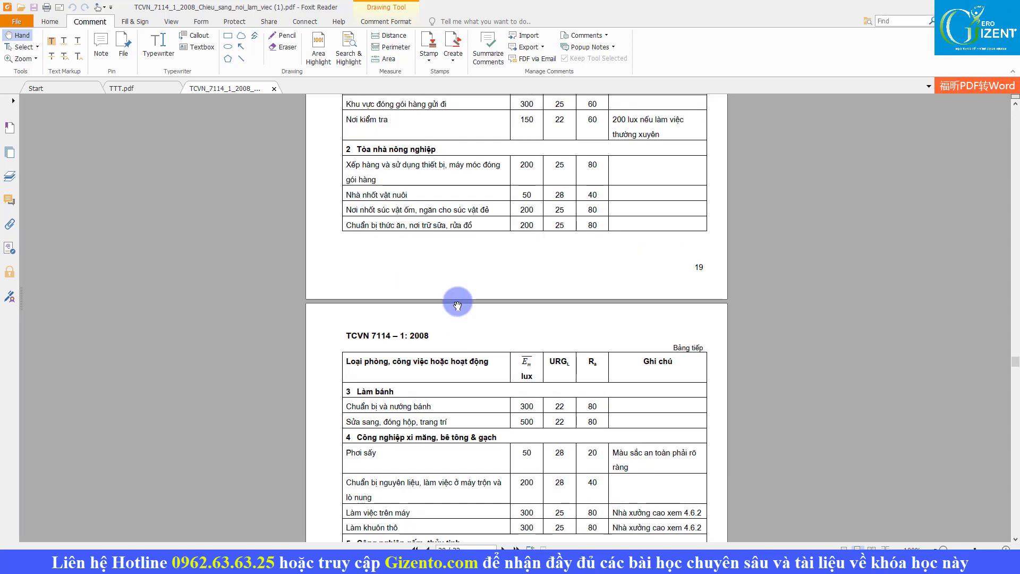
{"action": "scroll", "coordinate": [458, 305], "scroll_direction": "up", "scroll_amount": 3}
{"action": "scroll", "coordinate": [452, 304], "scroll_direction": "up", "scroll_amount": 3}
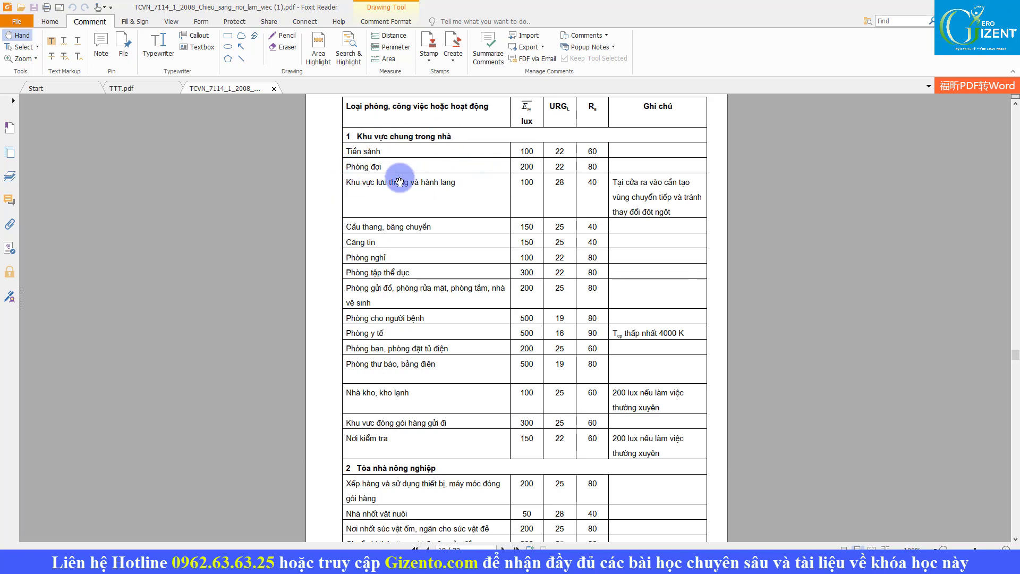
Scroll through TCVN 7114 pages 20–27, then back to the page 25 textile industry table
{"action": "scroll", "coordinate": [411, 277], "scroll_direction": "down", "scroll_amount": 6}
{"action": "scroll", "coordinate": [412, 277], "scroll_direction": "down", "scroll_amount": 8}
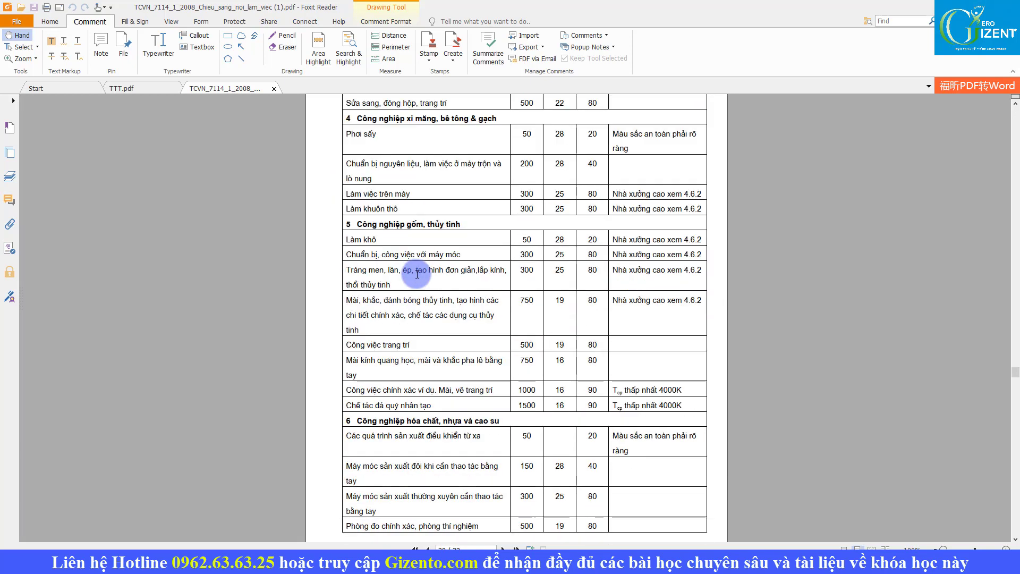
{"action": "scroll", "coordinate": [417, 272], "scroll_direction": "down", "scroll_amount": 6}
{"action": "scroll", "coordinate": [420, 271], "scroll_direction": "down", "scroll_amount": 4}
{"action": "scroll", "coordinate": [422, 270], "scroll_direction": "down", "scroll_amount": 4}
{"action": "scroll", "coordinate": [422, 270], "scroll_direction": "down", "scroll_amount": 3}
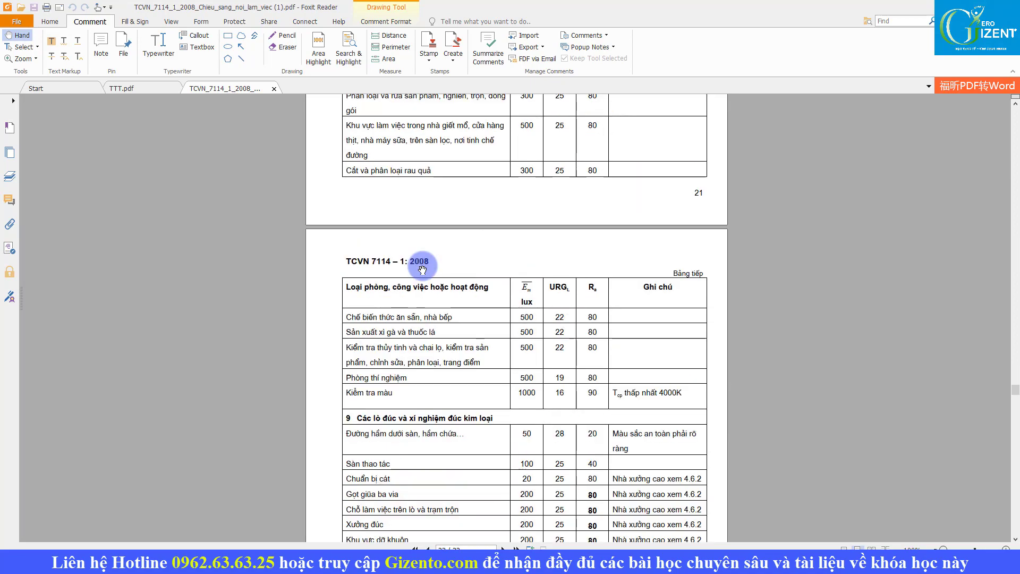
{"action": "scroll", "coordinate": [423, 270], "scroll_direction": "down", "scroll_amount": 6}
{"action": "scroll", "coordinate": [423, 268], "scroll_direction": "down", "scroll_amount": 4}
{"action": "scroll", "coordinate": [424, 260], "scroll_direction": "down", "scroll_amount": 3}
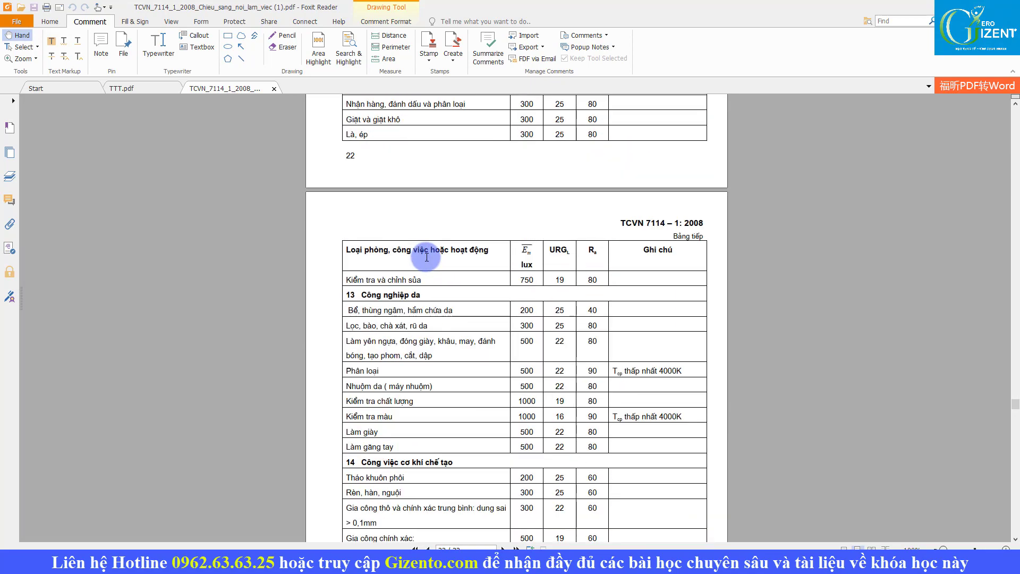
{"action": "scroll", "coordinate": [425, 260], "scroll_direction": "down", "scroll_amount": 3}
{"action": "scroll", "coordinate": [495, 219], "scroll_direction": "down", "scroll_amount": 3}
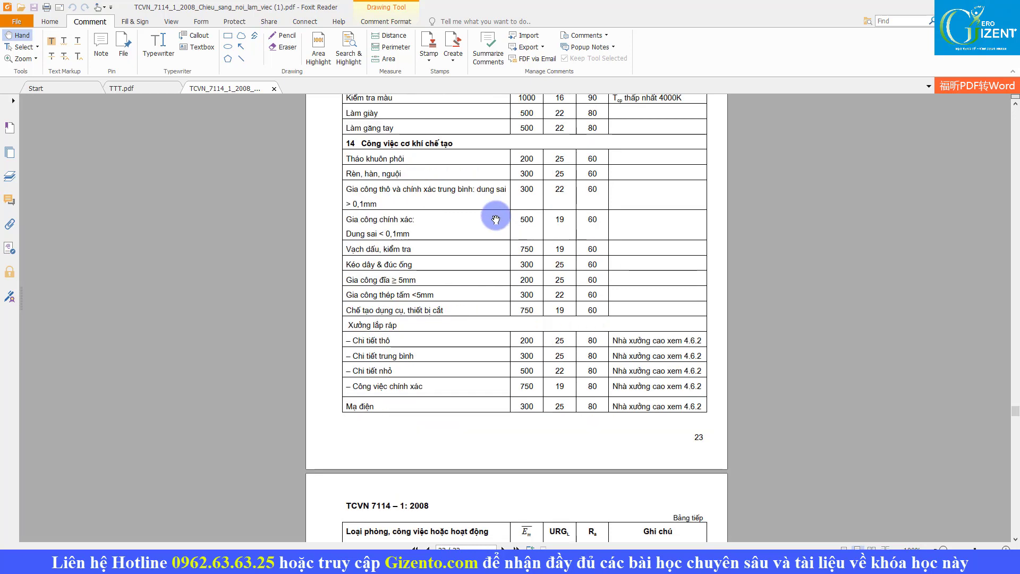
{"action": "scroll", "coordinate": [495, 219], "scroll_direction": "down", "scroll_amount": 3}
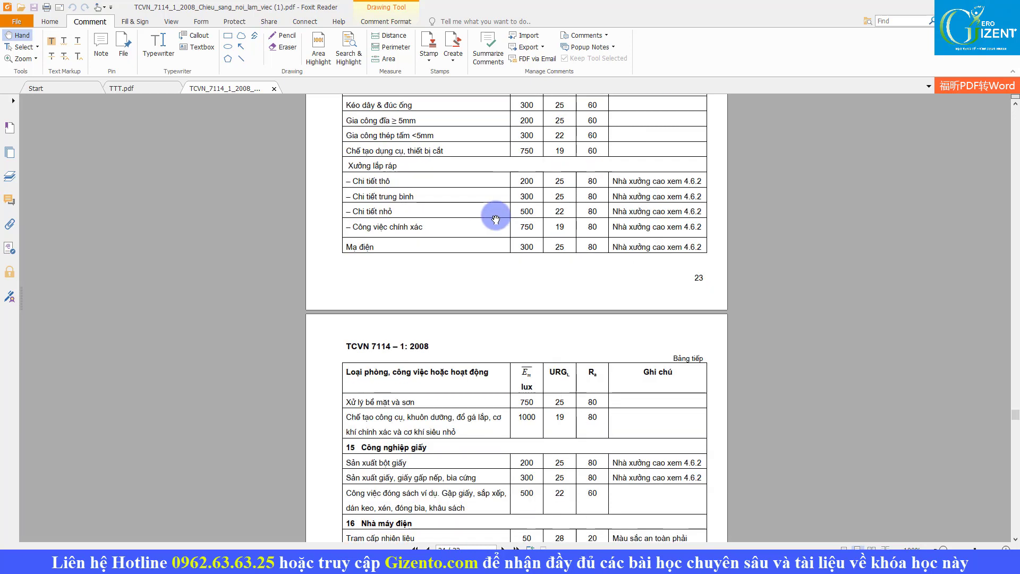
{"action": "scroll", "coordinate": [495, 219], "scroll_direction": "down", "scroll_amount": 5}
{"action": "scroll", "coordinate": [496, 219], "scroll_direction": "down", "scroll_amount": 3}
{"action": "scroll", "coordinate": [495, 218], "scroll_direction": "down", "scroll_amount": 3}
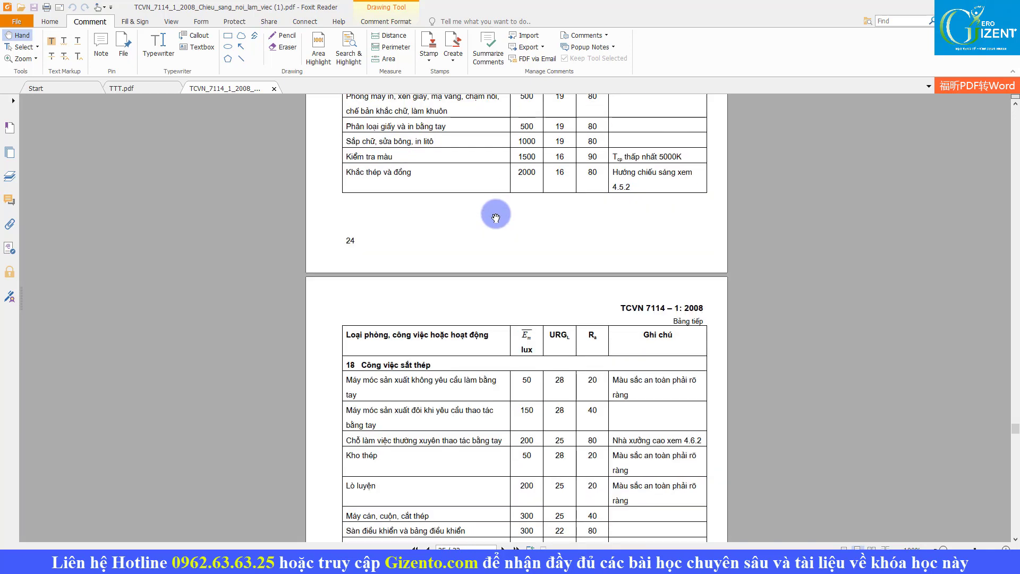
{"action": "scroll", "coordinate": [495, 218], "scroll_direction": "down", "scroll_amount": 3}
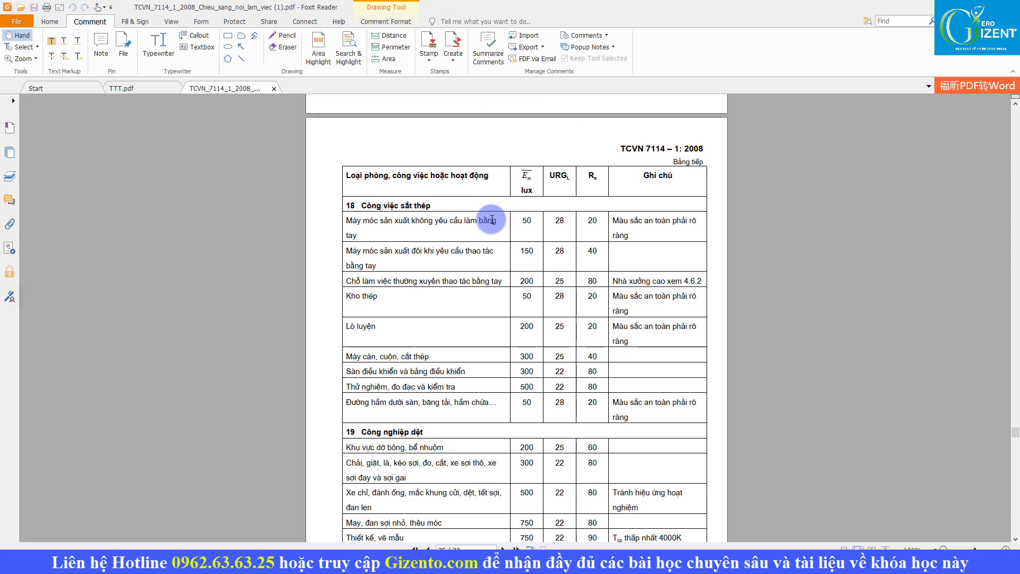
{"action": "scroll", "coordinate": [486, 175], "scroll_direction": "down", "scroll_amount": 7}
{"action": "scroll", "coordinate": [483, 213], "scroll_direction": "down", "scroll_amount": 4}
{"action": "scroll", "coordinate": [485, 232], "scroll_direction": "down", "scroll_amount": 3}
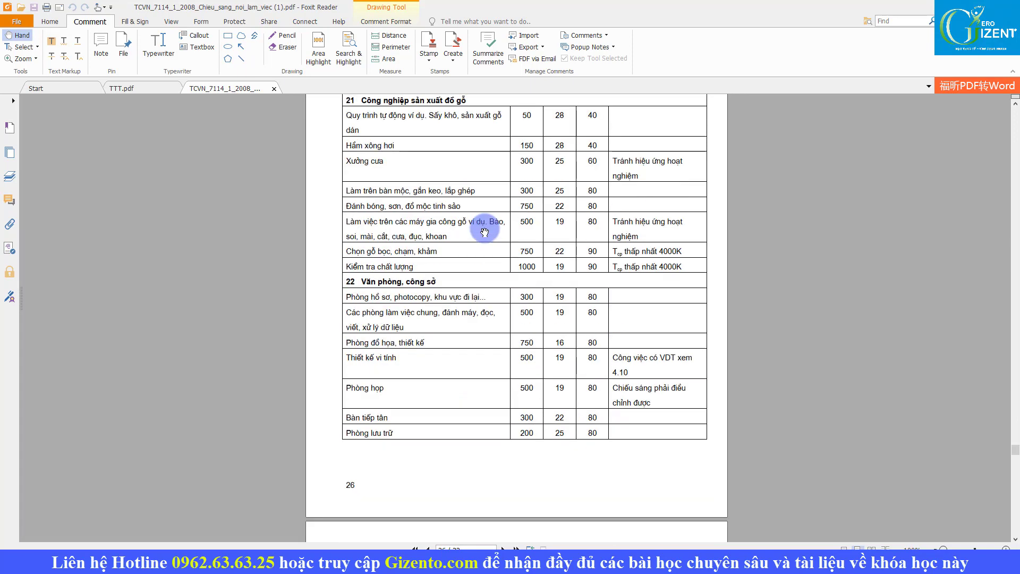
{"action": "scroll", "coordinate": [484, 231], "scroll_direction": "down", "scroll_amount": 3}
{"action": "scroll", "coordinate": [484, 232], "scroll_direction": "down", "scroll_amount": 3}
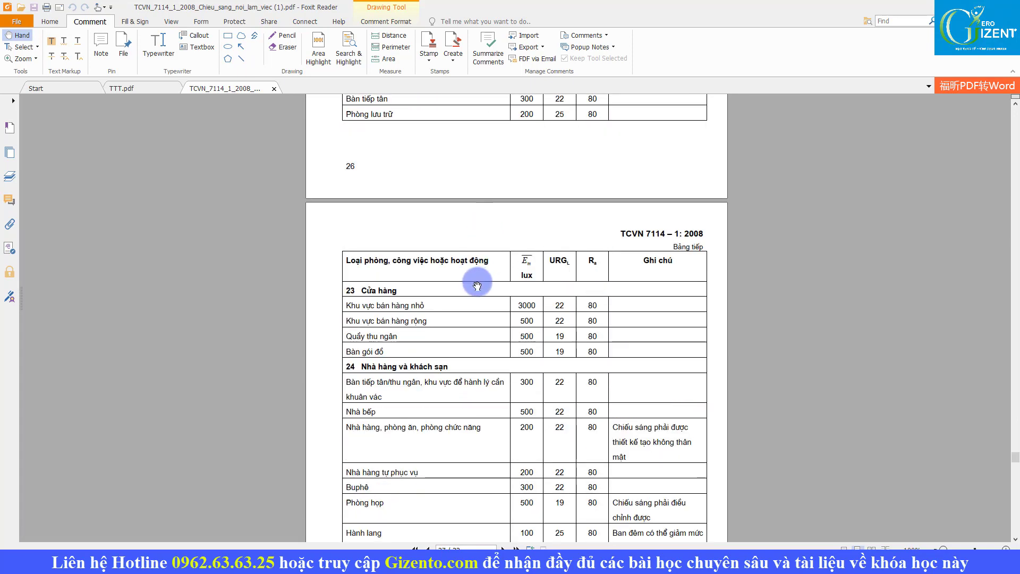
{"action": "scroll", "coordinate": [449, 297], "scroll_direction": "down", "scroll_amount": 3}
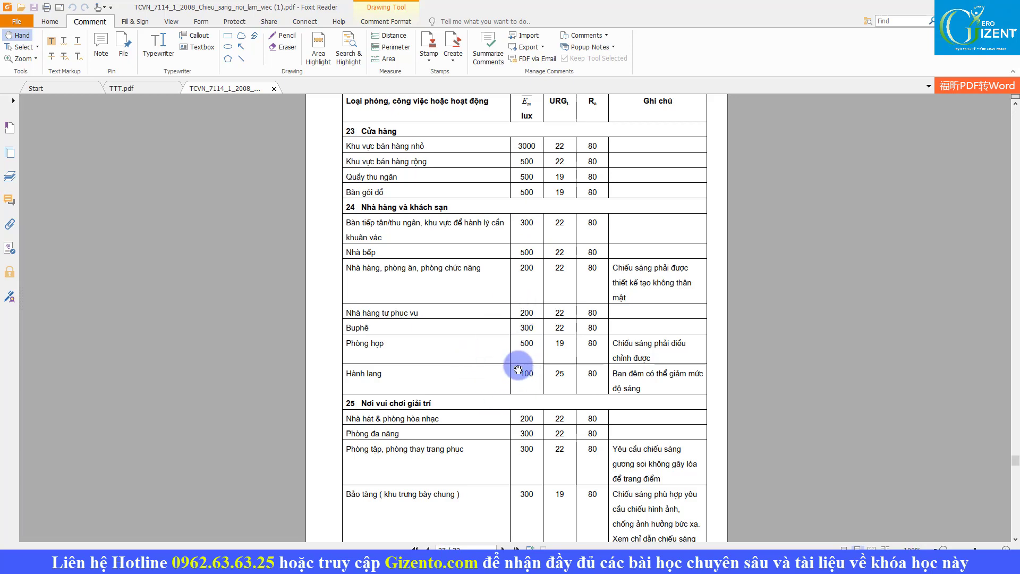
{"action": "scroll", "coordinate": [515, 349], "scroll_direction": "up", "scroll_amount": 3}
{"action": "scroll", "coordinate": [510, 416], "scroll_direction": "up", "scroll_amount": 3}
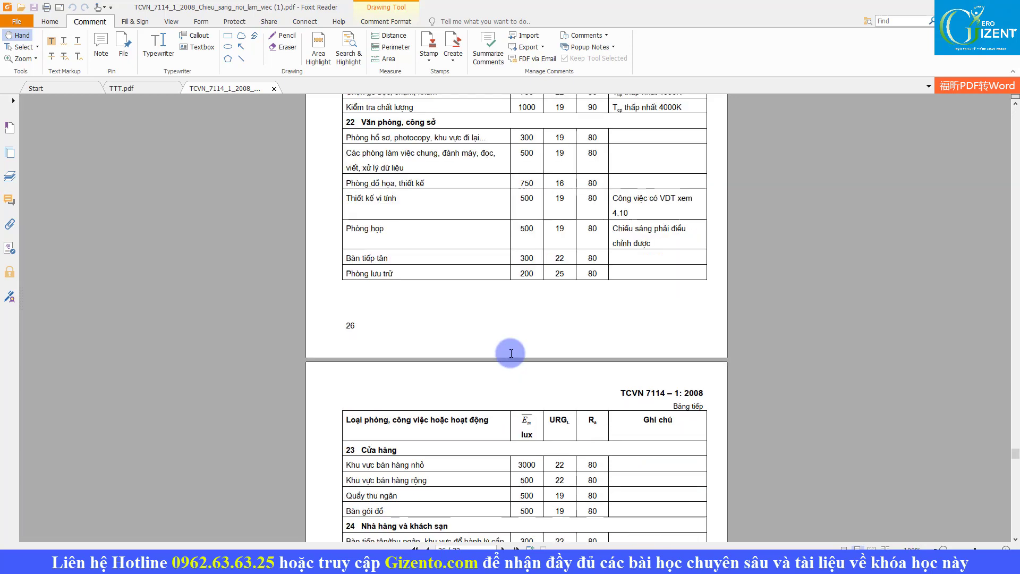
{"action": "scroll", "coordinate": [511, 354], "scroll_direction": "up", "scroll_amount": 3}
{"action": "scroll", "coordinate": [529, 268], "scroll_direction": "up", "scroll_amount": 3}
{"action": "scroll", "coordinate": [529, 266], "scroll_direction": "up", "scroll_amount": 3}
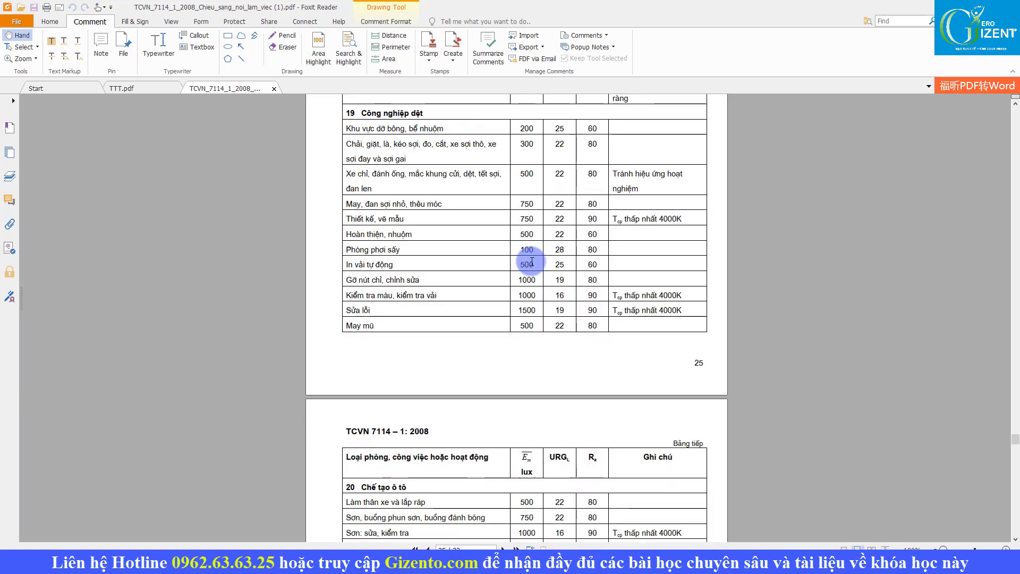
{"action": "scroll", "coordinate": [528, 263], "scroll_direction": "up", "scroll_amount": 3}
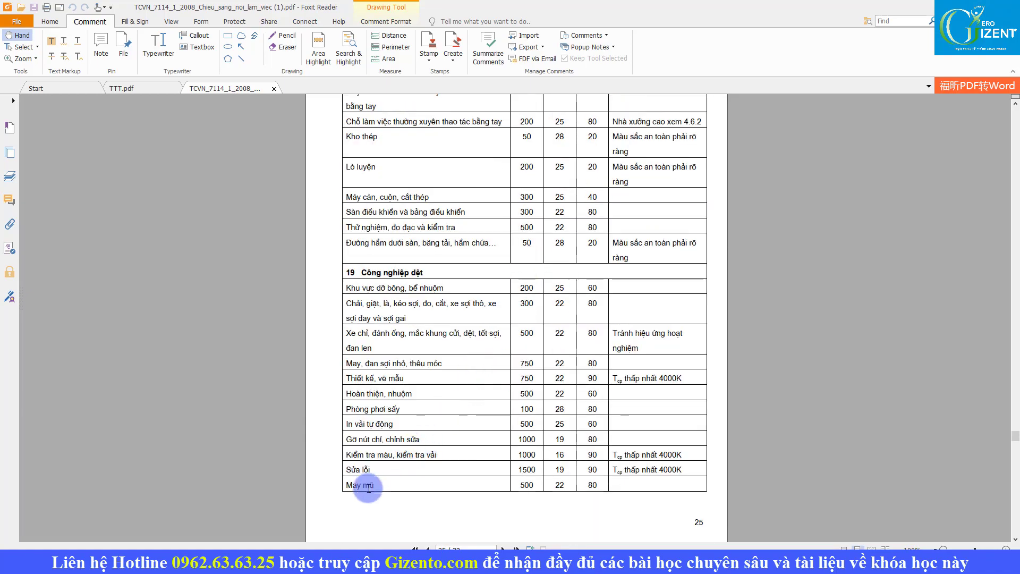